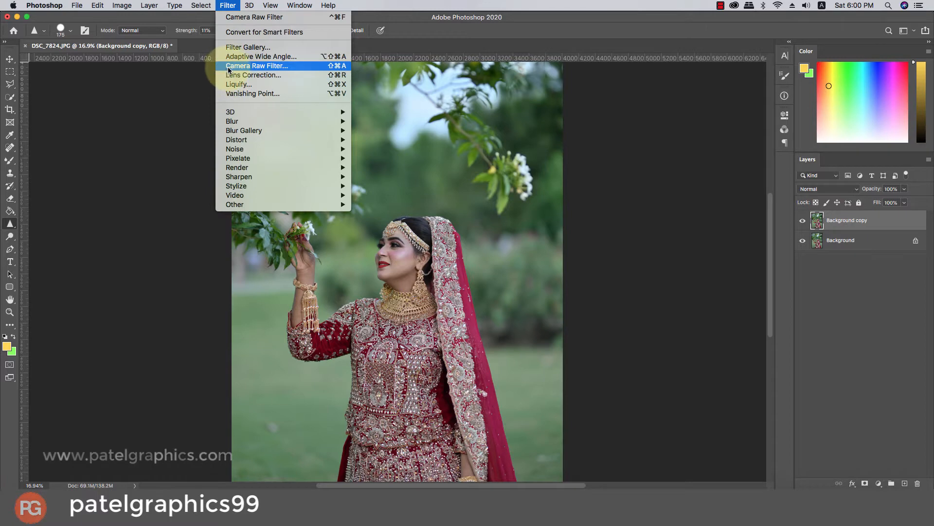
Open the Camera Raw filter on the Background copy layer and apply the automatic tone adjustments.
{"action": "left_click", "coordinate": [282, 66]}
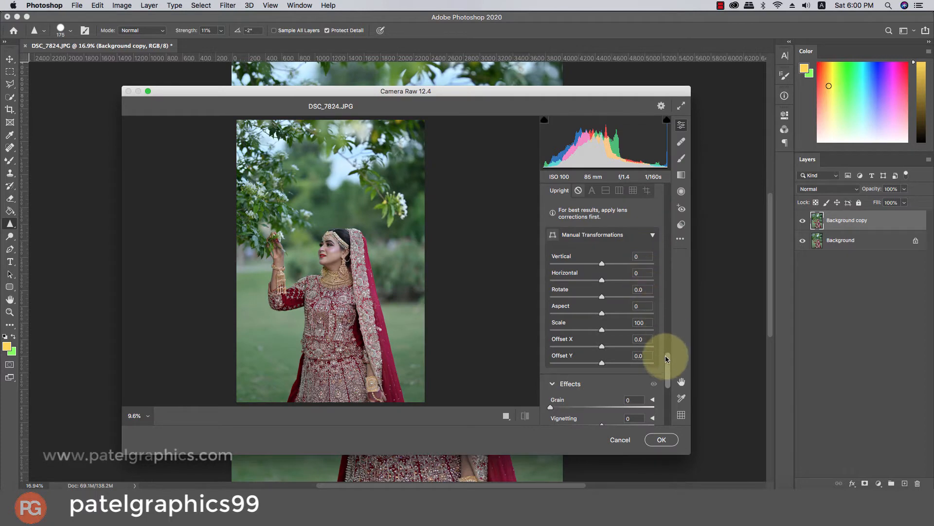
{"action": "left_click_drag", "start_coordinate": [667, 359], "coordinate": [666, 175]}
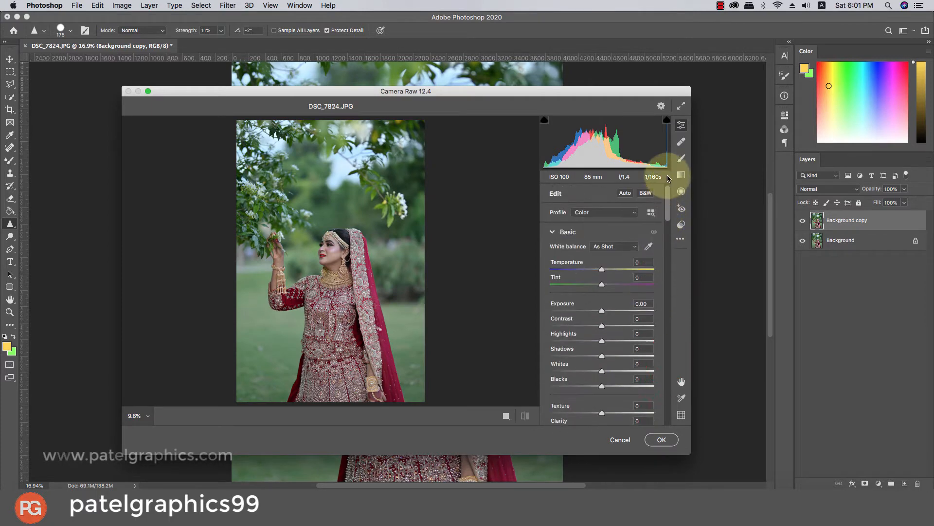
{"action": "left_click", "coordinate": [625, 194]}
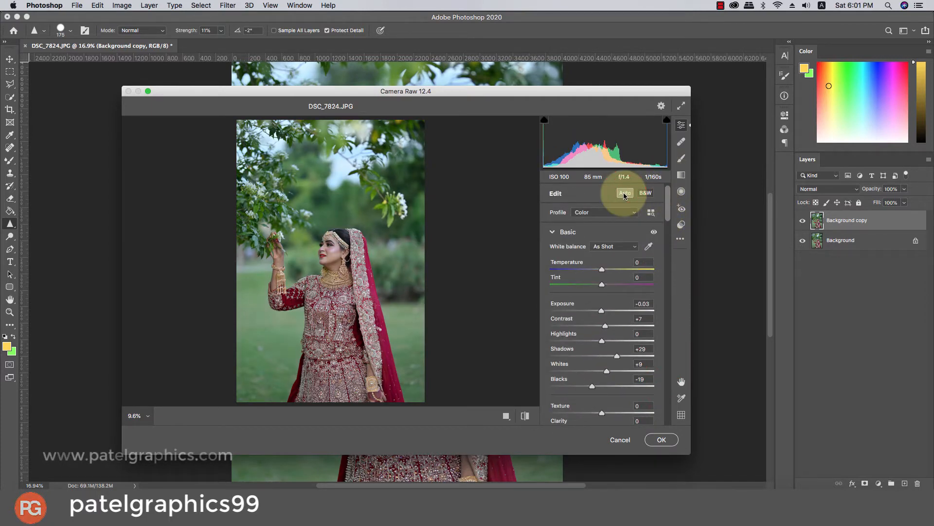
{"action": "left_click", "coordinate": [625, 193]}
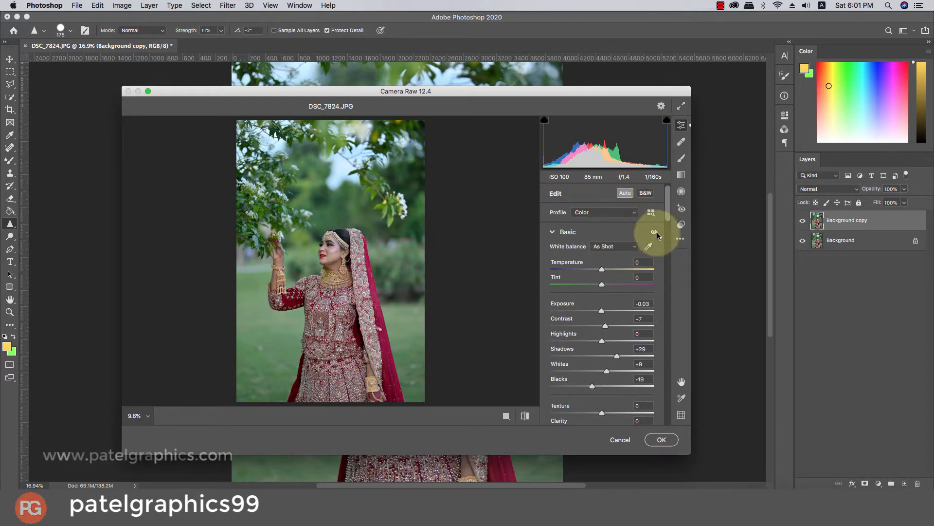
Set Temperature to +3, Highlights to -42, Contrast to +22, Shadows to +40 and Whites to +19 in the Basic adjustments.
{"action": "left_click_drag", "start_coordinate": [668, 202], "coordinate": [670, 213]}
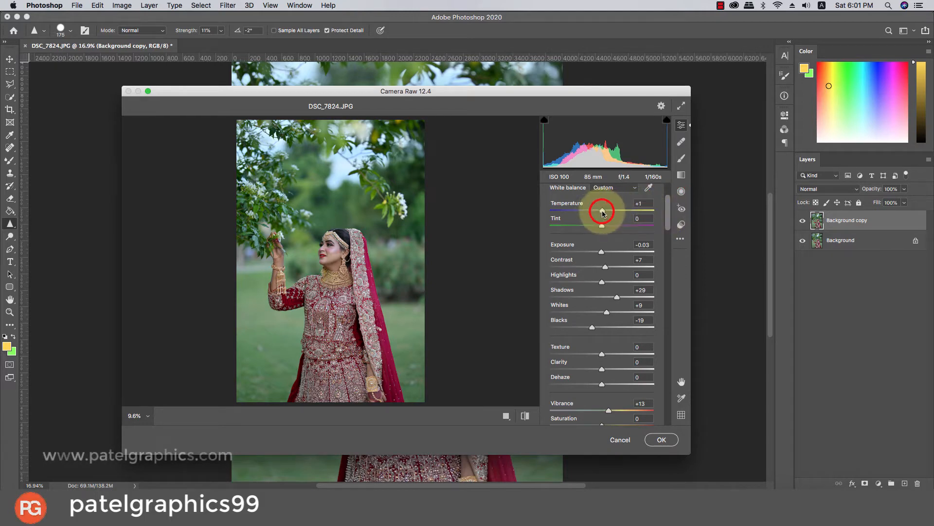
{"action": "left_click_drag", "start_coordinate": [602, 213], "coordinate": [604, 211]}
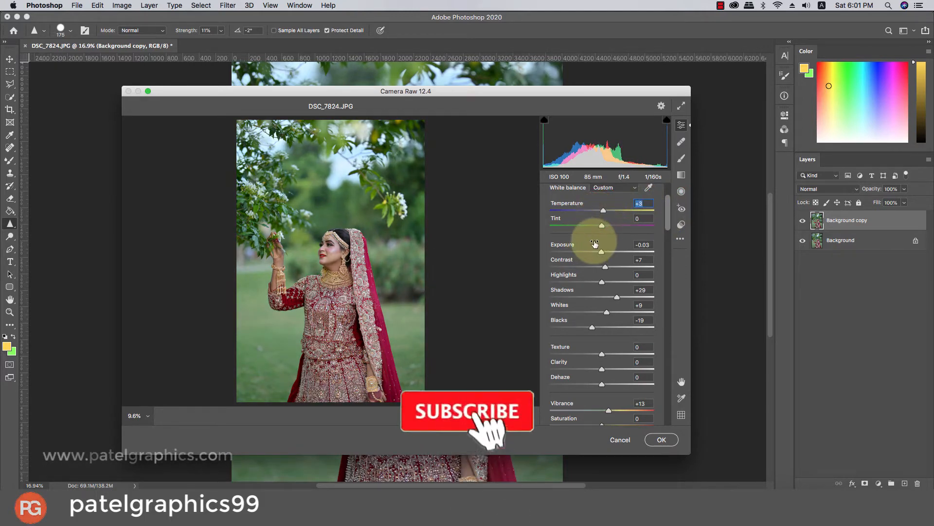
{"action": "scroll", "coordinate": [610, 257], "scroll_direction": "down", "scroll_amount": 1}
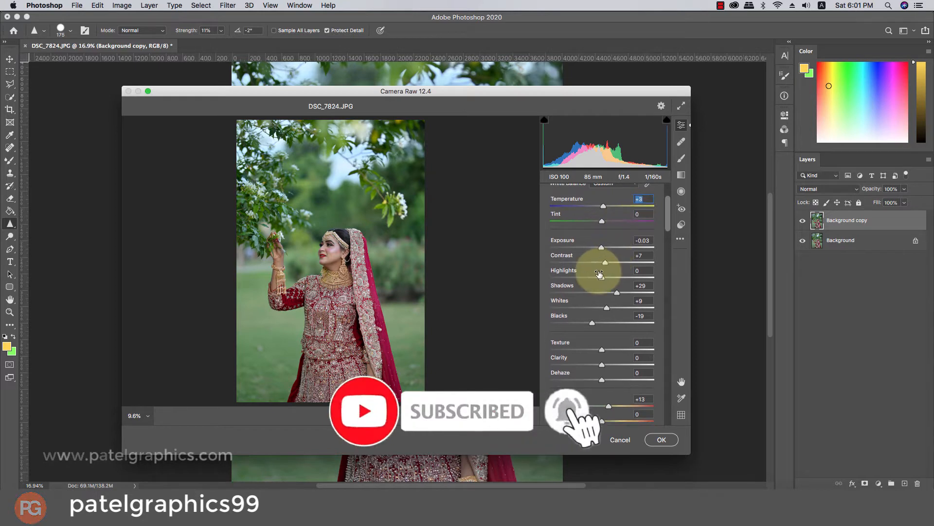
{"action": "left_click_drag", "start_coordinate": [601, 275], "coordinate": [575, 279]}
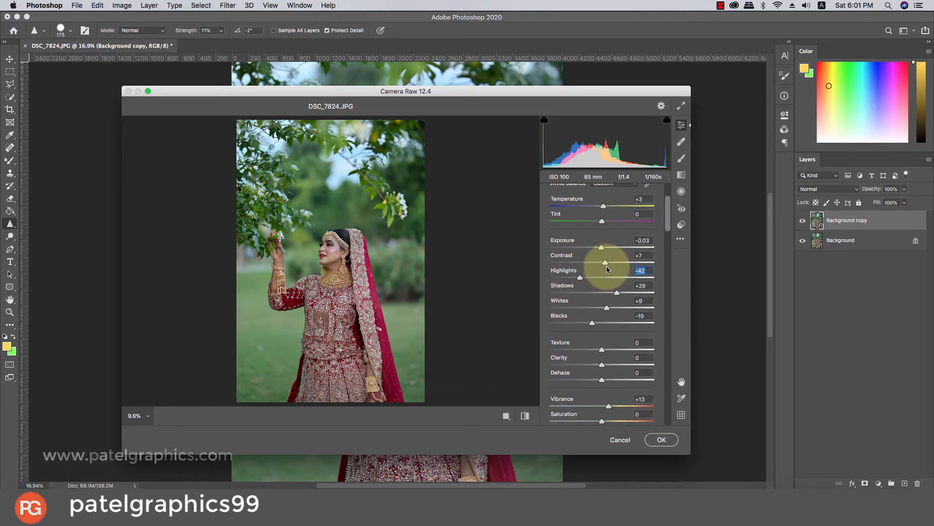
{"action": "left_click_drag", "start_coordinate": [607, 264], "coordinate": [612, 262]}
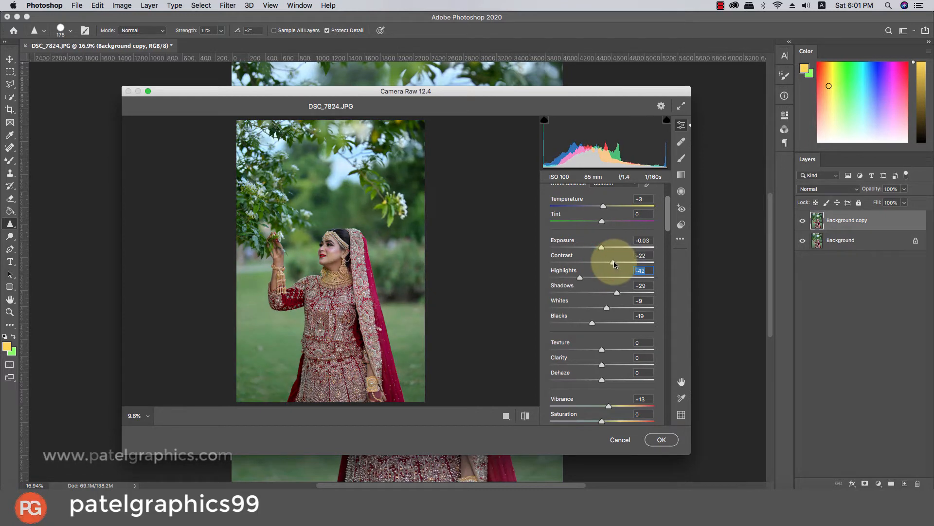
{"action": "left_click", "coordinate": [623, 294]}
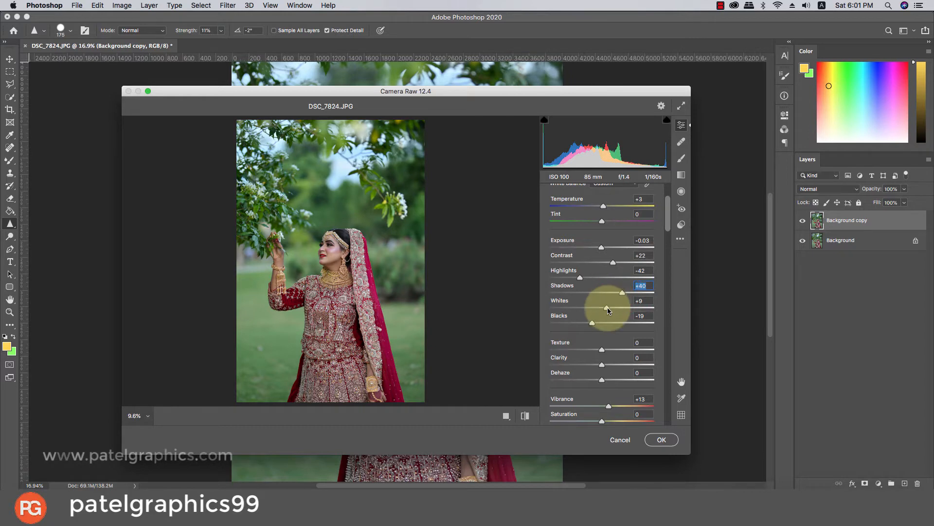
{"action": "left_click_drag", "start_coordinate": [608, 310], "coordinate": [614, 310]}
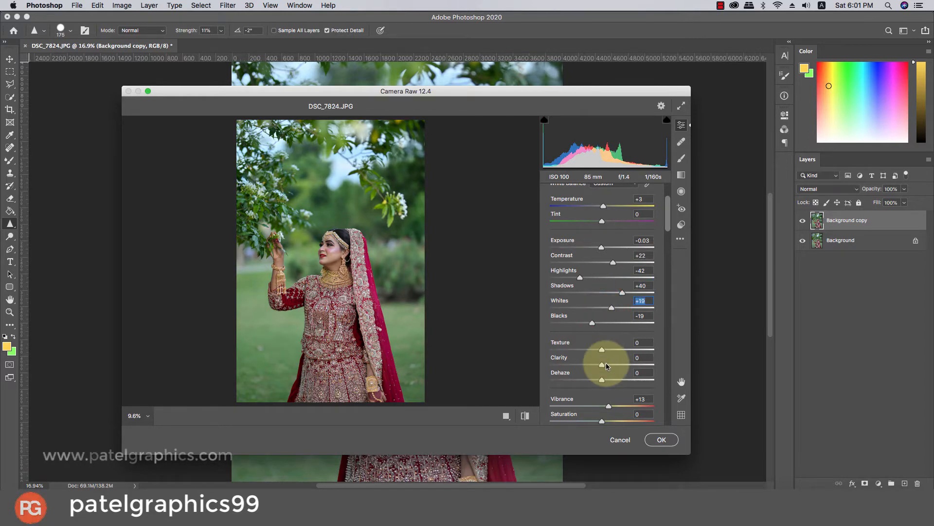
Set Clarity to +9, Vibrance to +36 and Saturation to +2 in the Basic adjustments.
{"action": "left_click_drag", "start_coordinate": [605, 363], "coordinate": [612, 366]}
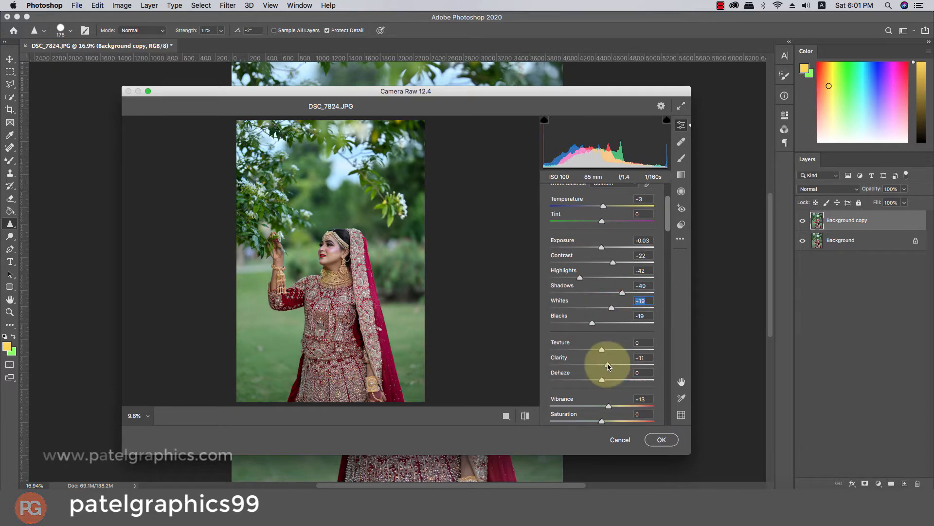
{"action": "left_click", "coordinate": [608, 366]}
{"action": "scroll", "coordinate": [610, 370], "scroll_direction": "down", "scroll_amount": 3}
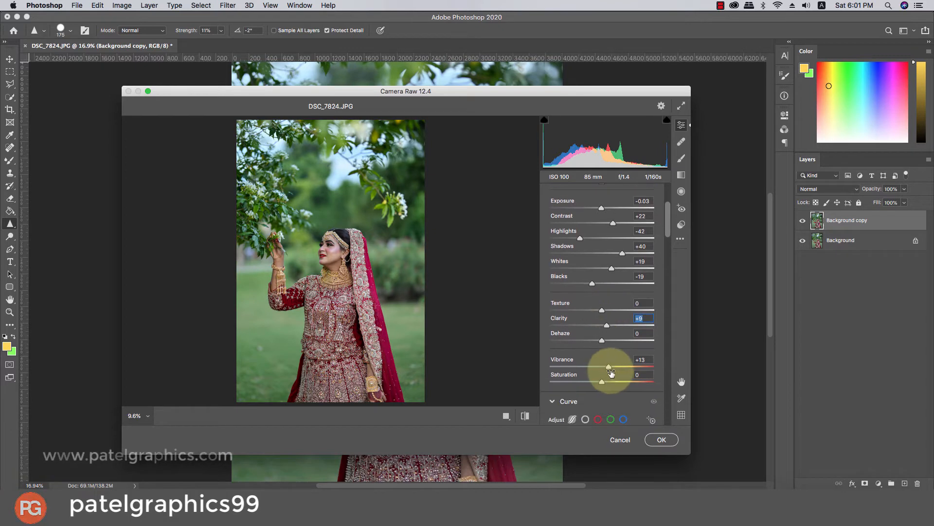
{"action": "mouse_move", "coordinate": [609, 370]}
{"action": "left_mouse_down"}
{"action": "mouse_move", "coordinate": [621, 370]}
{"action": "mouse_move", "coordinate": [606, 383]}
{"action": "left_mouse_up"}
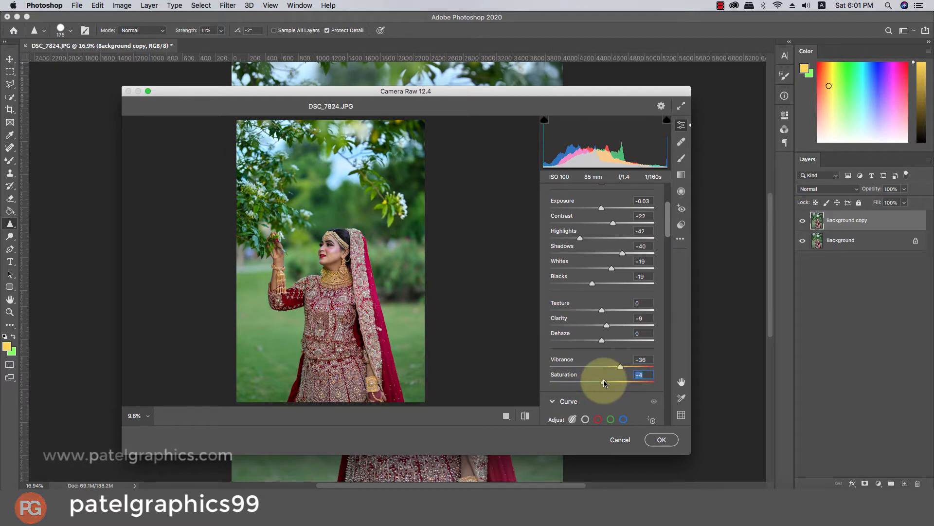
{"action": "type", "text": "2"}
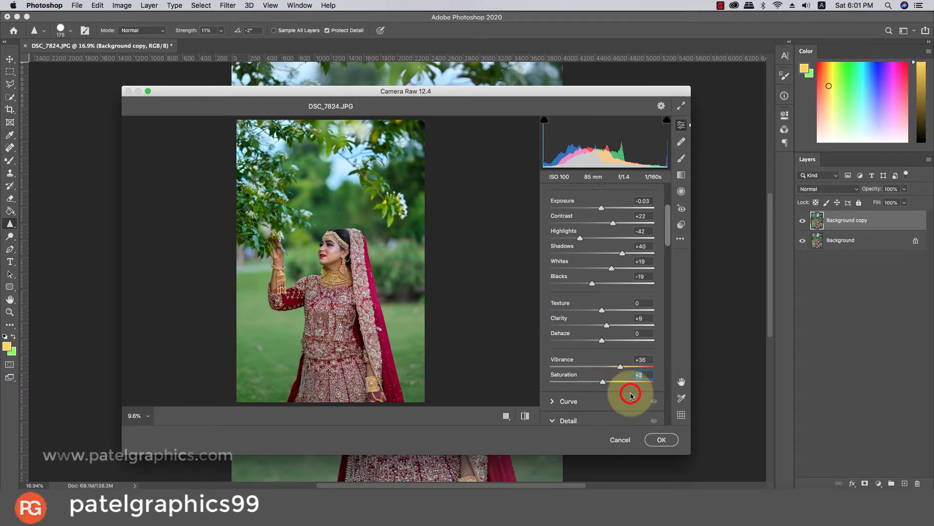
Shape the parametric tone curve with Highlights +10, Lights +16, Darks +2 and Shadows +13.
{"action": "scroll", "coordinate": [580, 369], "scroll_direction": "down", "scroll_amount": 4}
{"action": "left_click", "coordinate": [553, 376]}
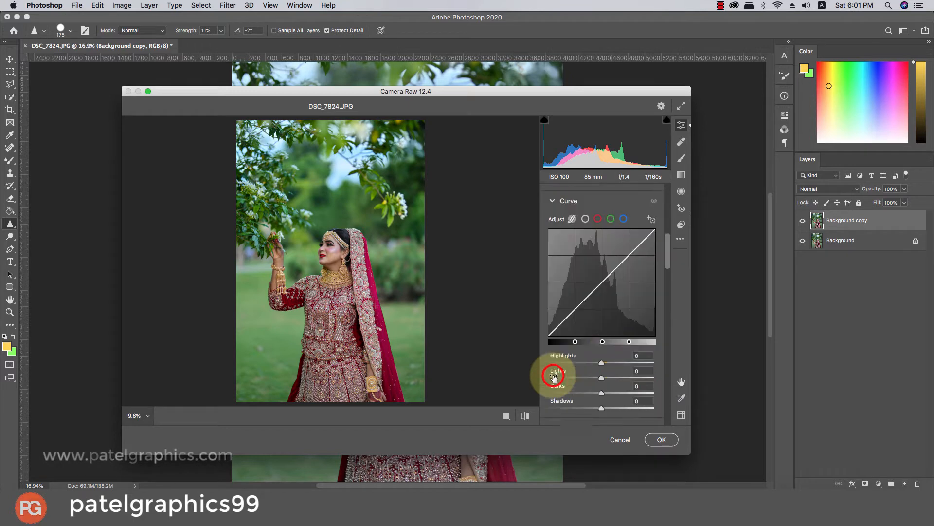
{"action": "scroll", "coordinate": [606, 359], "scroll_direction": "down", "scroll_amount": 3}
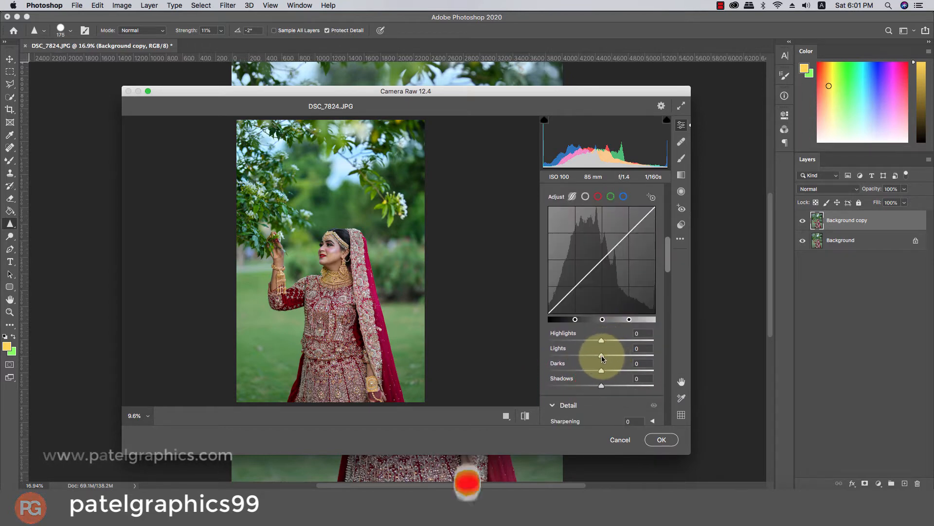
{"action": "mouse_move", "coordinate": [603, 359]}
{"action": "left_mouse_down"}
{"action": "mouse_move", "coordinate": [610, 358]}
{"action": "mouse_move", "coordinate": [598, 341]}
{"action": "left_mouse_up"}
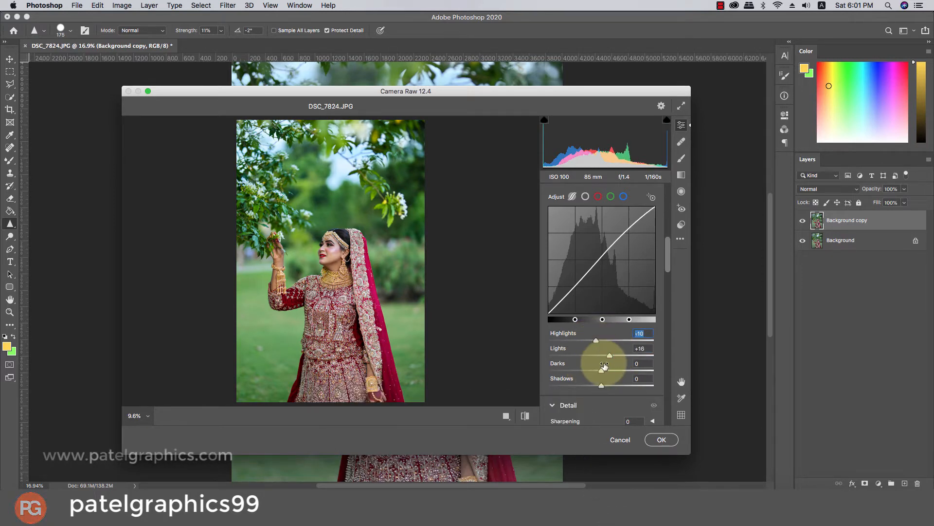
{"action": "left_click_drag", "start_coordinate": [601, 341], "coordinate": [612, 344]}
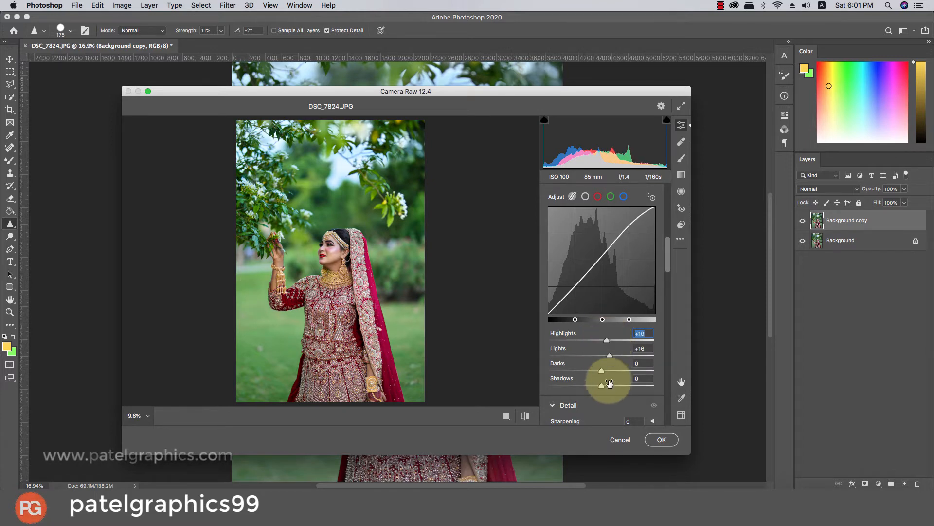
{"action": "left_click_drag", "start_coordinate": [603, 372], "coordinate": [610, 387]}
Shift the Color Mixer hues to Greens +25, Aquas +40 and Yellows -1.
{"action": "scroll", "coordinate": [606, 386], "scroll_direction": "down", "scroll_amount": 5}
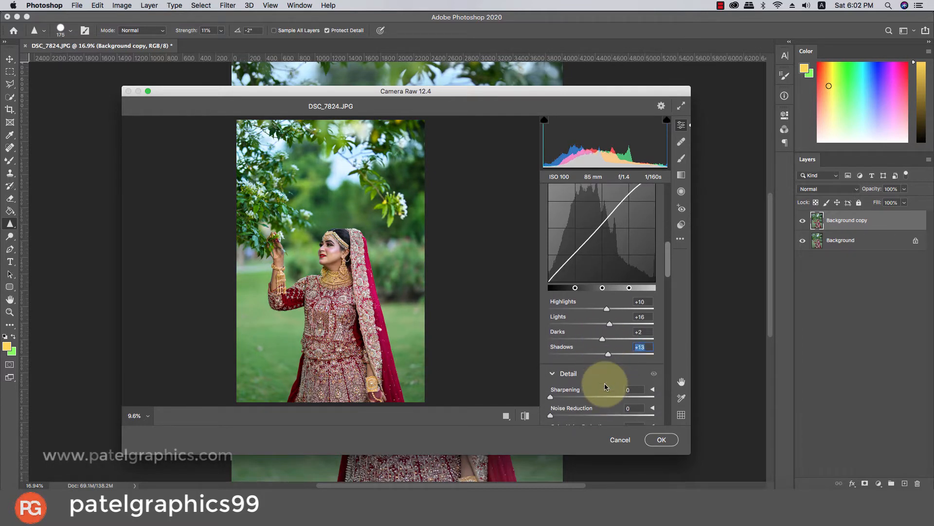
{"action": "scroll", "coordinate": [604, 385], "scroll_direction": "down", "scroll_amount": 6}
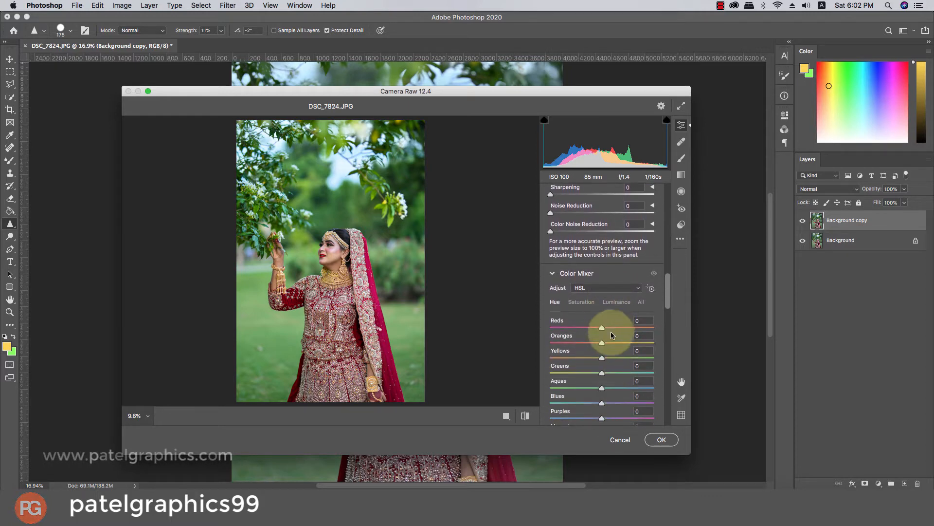
{"action": "mouse_move", "coordinate": [606, 376]}
{"action": "left_mouse_down"}
{"action": "mouse_move", "coordinate": [615, 376]}
{"action": "mouse_move", "coordinate": [603, 376]}
{"action": "left_mouse_up"}
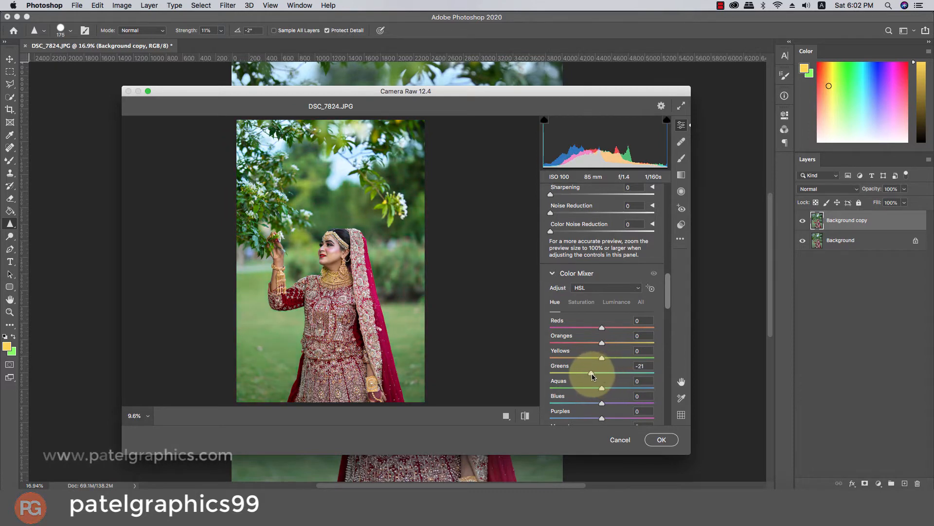
{"action": "left_click_drag", "start_coordinate": [593, 375], "coordinate": [622, 387]}
{"action": "mouse_move", "coordinate": [602, 357]}
{"action": "left_mouse_down"}
{"action": "mouse_move", "coordinate": [611, 357]}
{"action": "mouse_move", "coordinate": [603, 357]}
{"action": "left_mouse_up"}
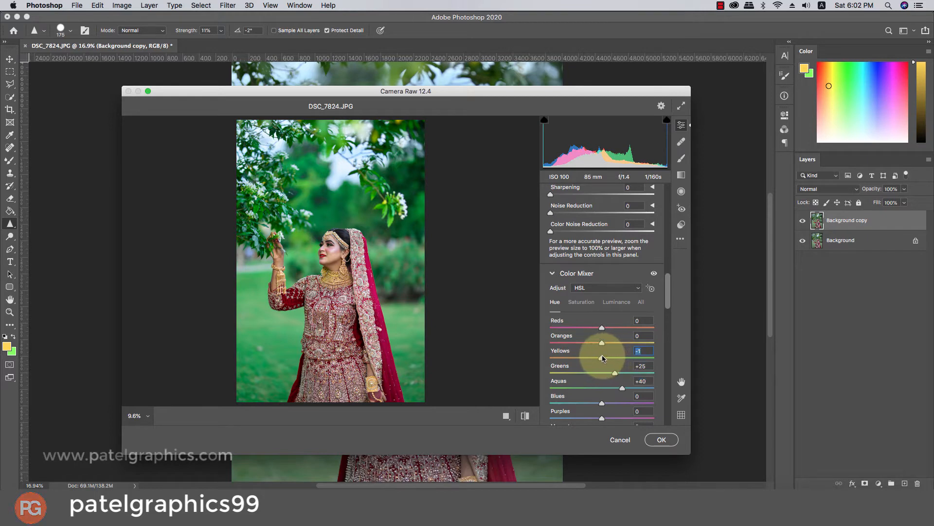
Set the Color Mixer saturation to +29 for Yellows and -11 for Greens.
{"action": "scroll", "coordinate": [603, 358], "scroll_direction": "down", "scroll_amount": 1}
{"action": "left_click", "coordinate": [591, 283]}
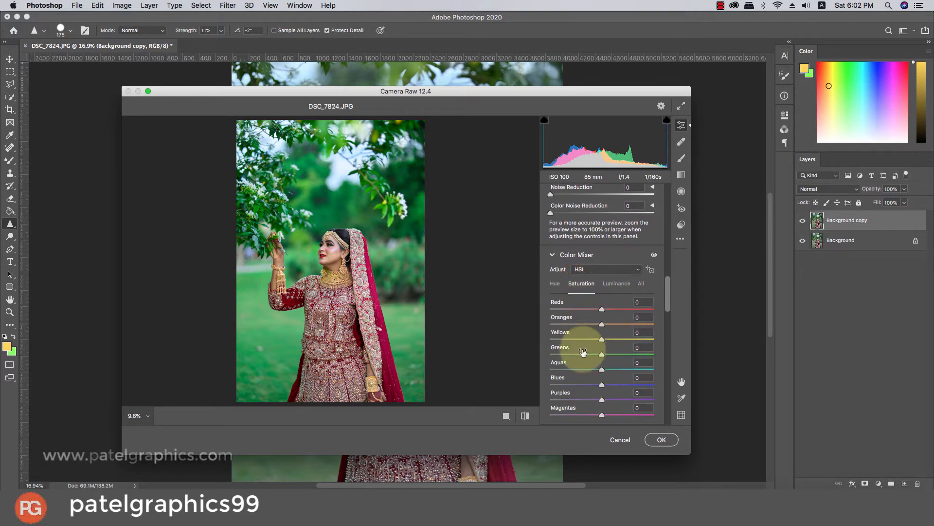
{"action": "left_click_drag", "start_coordinate": [584, 339], "coordinate": [601, 361]}
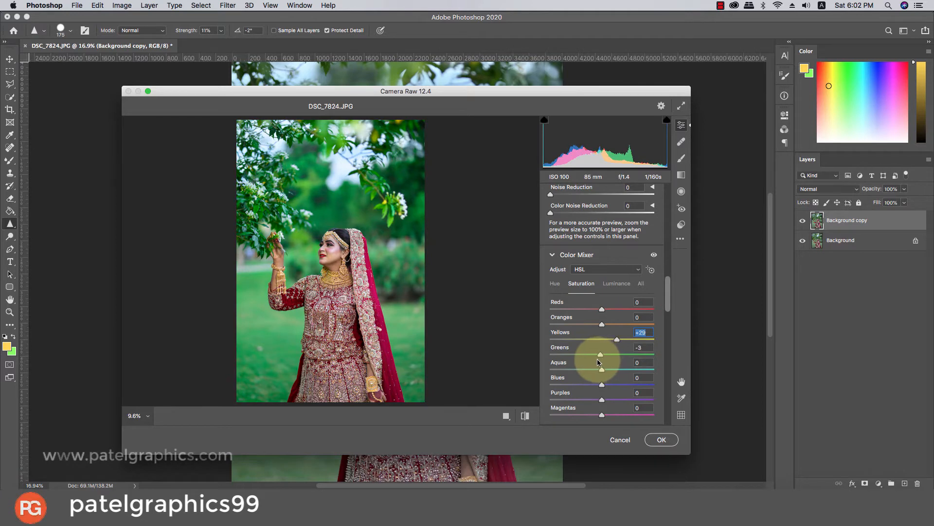
{"action": "left_click", "coordinate": [596, 356]}
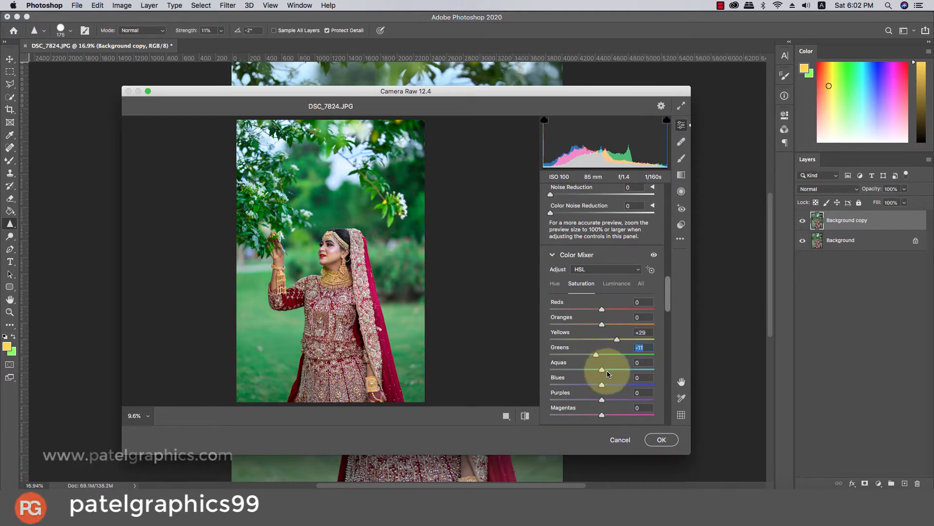
Set the Color Mixer luminance to +13 for Oranges and +4 for Greens.
{"action": "left_click", "coordinate": [615, 283]}
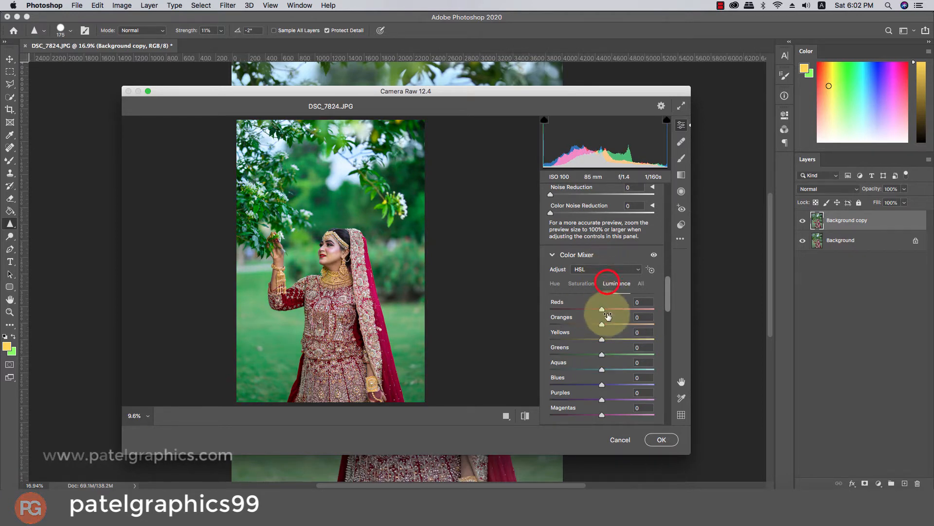
{"action": "left_click", "coordinate": [608, 325]}
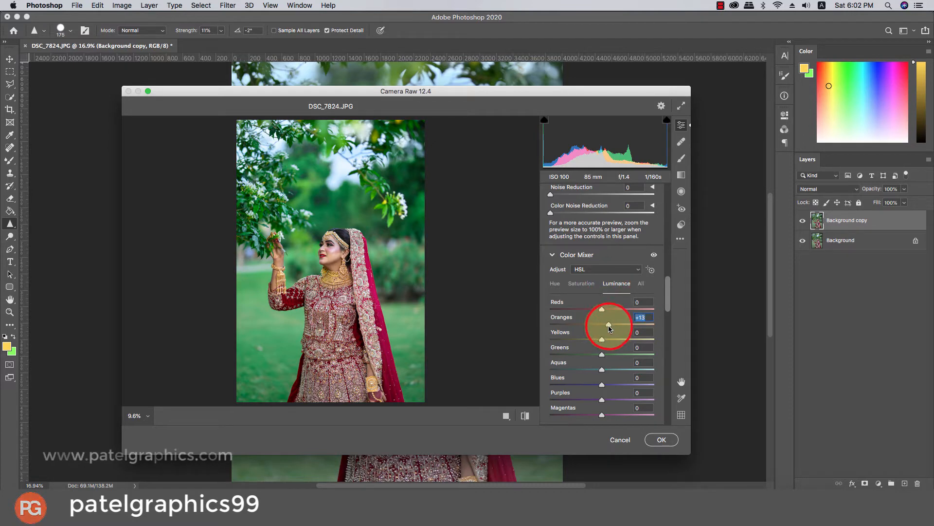
{"action": "scroll", "coordinate": [601, 348], "scroll_direction": "down", "scroll_amount": 3}
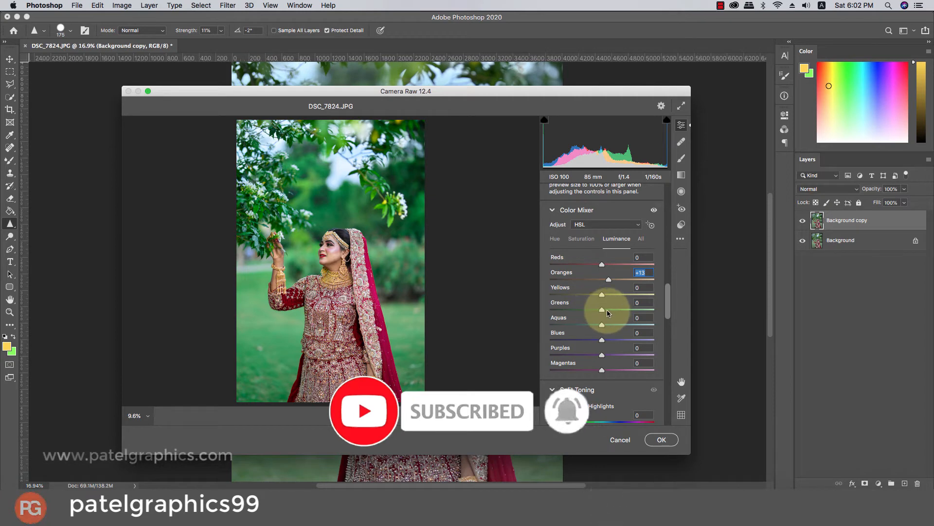
{"action": "left_click_drag", "start_coordinate": [608, 313], "coordinate": [605, 313]}
Darken the photo's edges with an Optics Vignette value of -25.
{"action": "scroll", "coordinate": [574, 355], "scroll_direction": "down", "scroll_amount": 6}
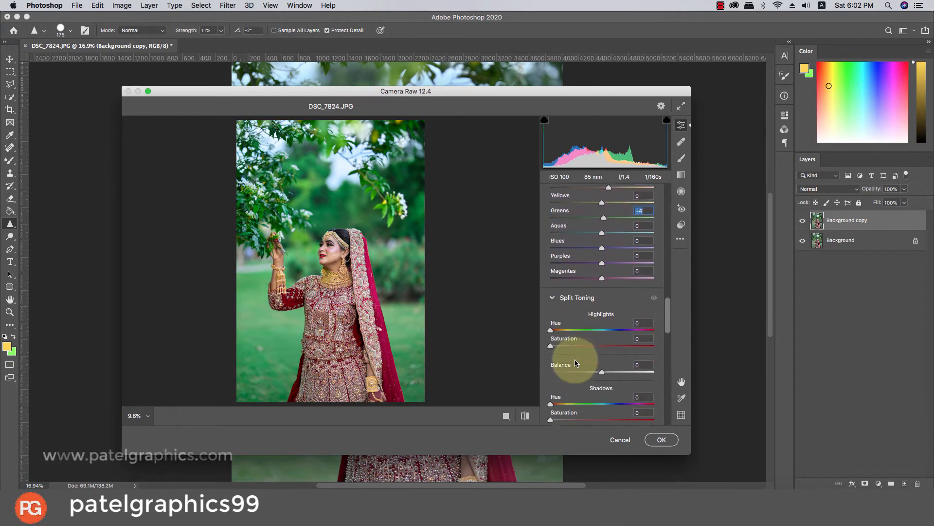
{"action": "scroll", "coordinate": [576, 362], "scroll_direction": "down", "scroll_amount": 5}
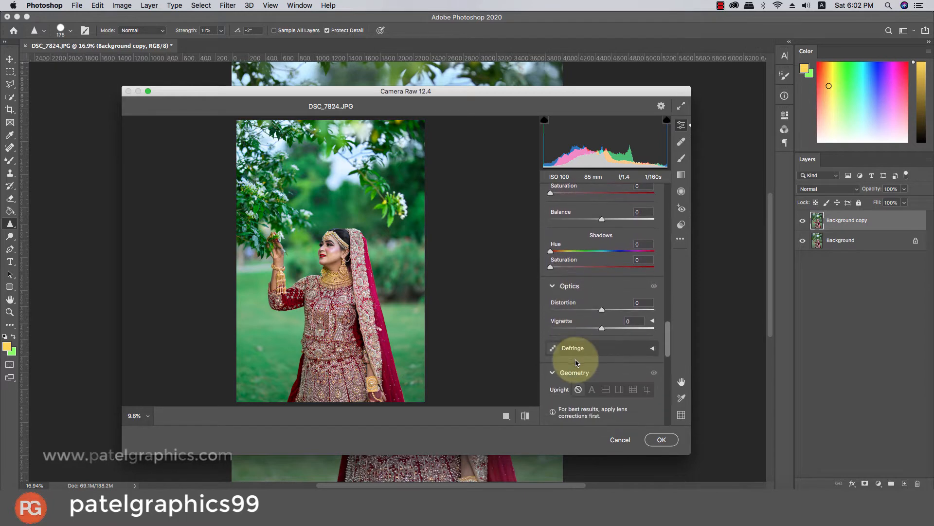
{"action": "scroll", "coordinate": [575, 362], "scroll_direction": "down", "scroll_amount": 3}
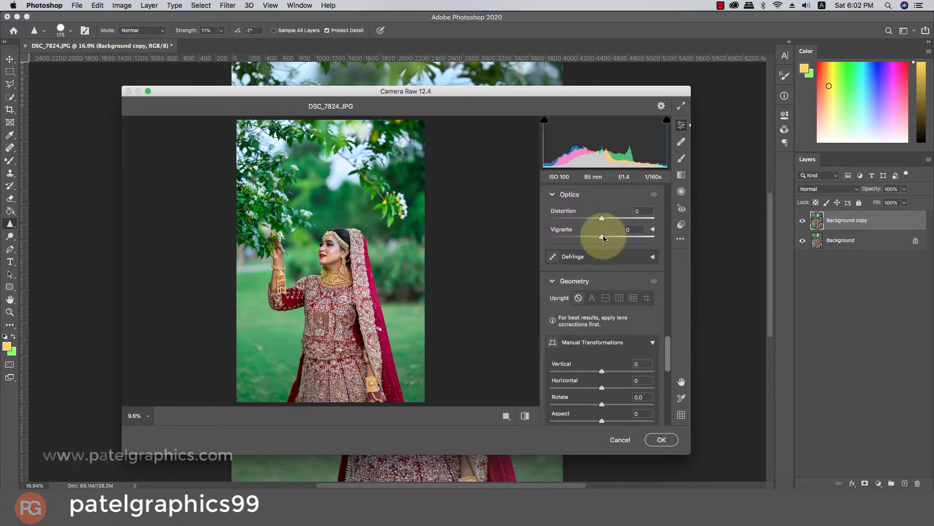
{"action": "left_click_drag", "start_coordinate": [602, 238], "coordinate": [590, 239]}
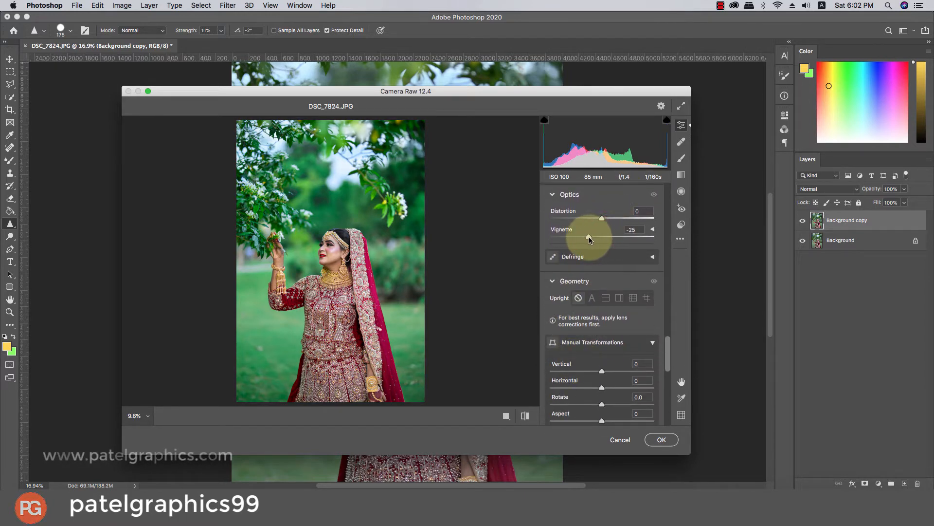
In Calibration, set Blue Primary to Hue -26 and Saturation +35, and Green Primary to Hue +25 and Saturation -25.
{"action": "scroll", "coordinate": [632, 327], "scroll_direction": "down", "scroll_amount": 8}
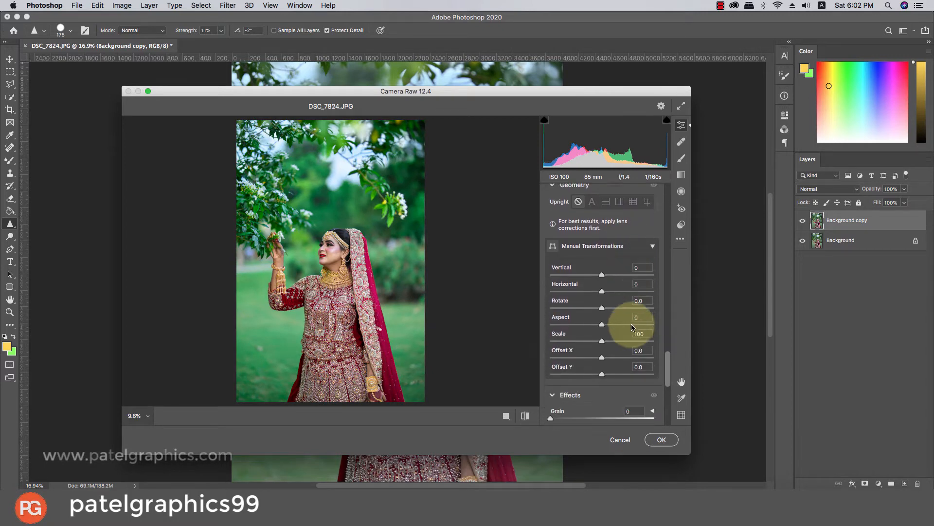
{"action": "scroll", "coordinate": [633, 327], "scroll_direction": "down", "scroll_amount": 8}
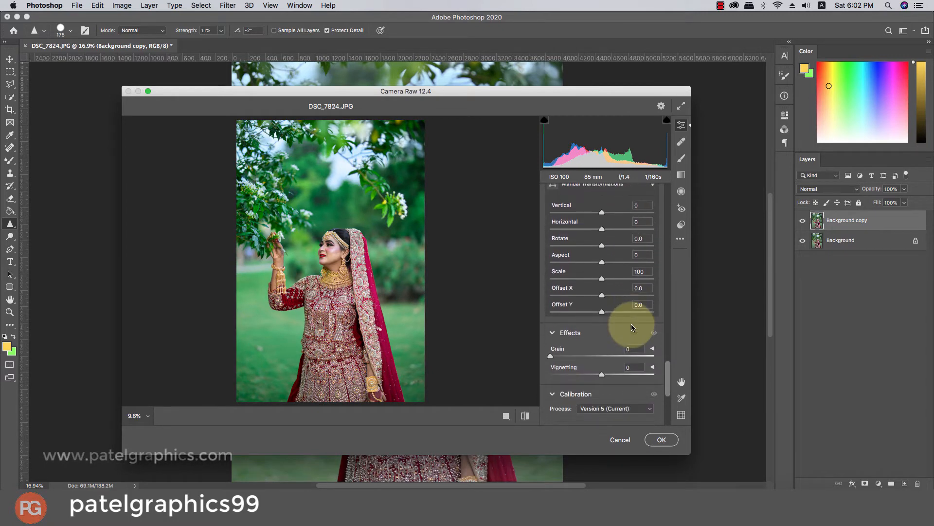
{"action": "scroll", "coordinate": [633, 327], "scroll_direction": "down", "scroll_amount": 2}
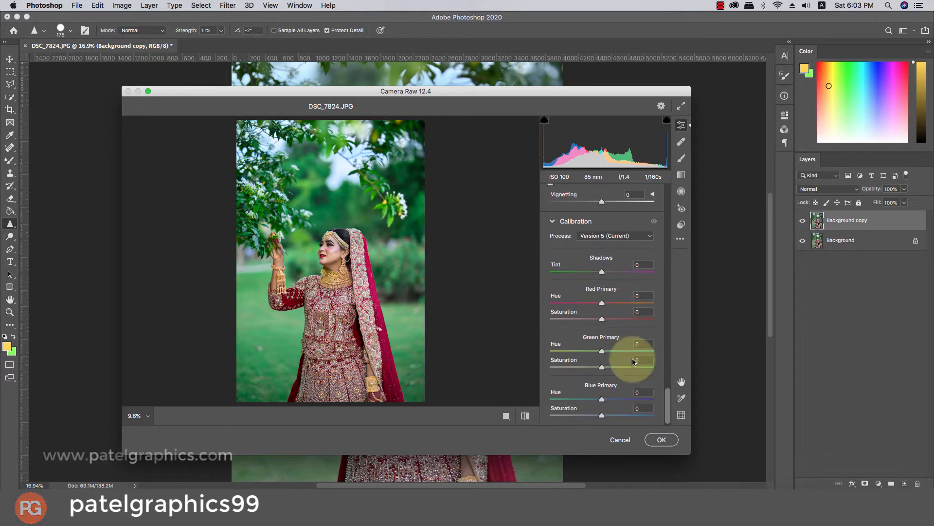
{"action": "left_click_drag", "start_coordinate": [603, 414], "coordinate": [588, 400]}
{"action": "left_click", "coordinate": [591, 399]}
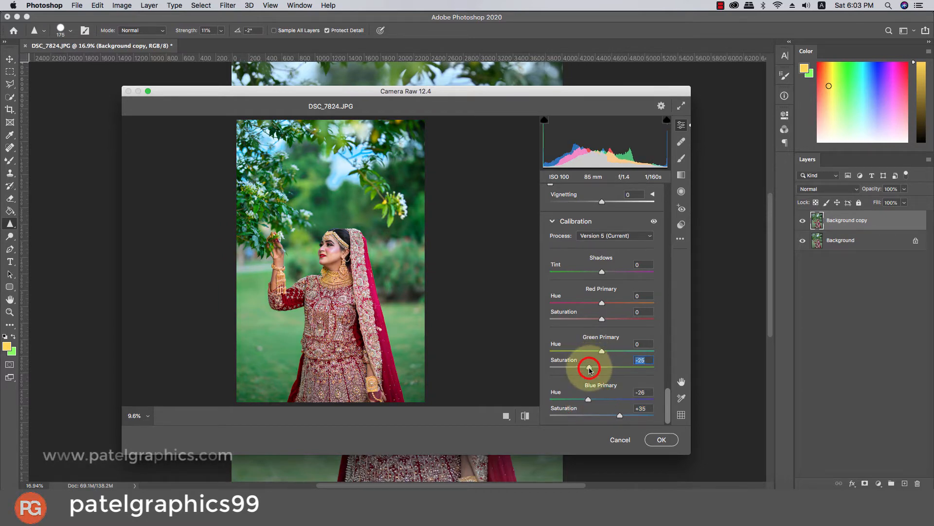
{"action": "left_click_drag", "start_coordinate": [602, 350], "coordinate": [615, 353]}
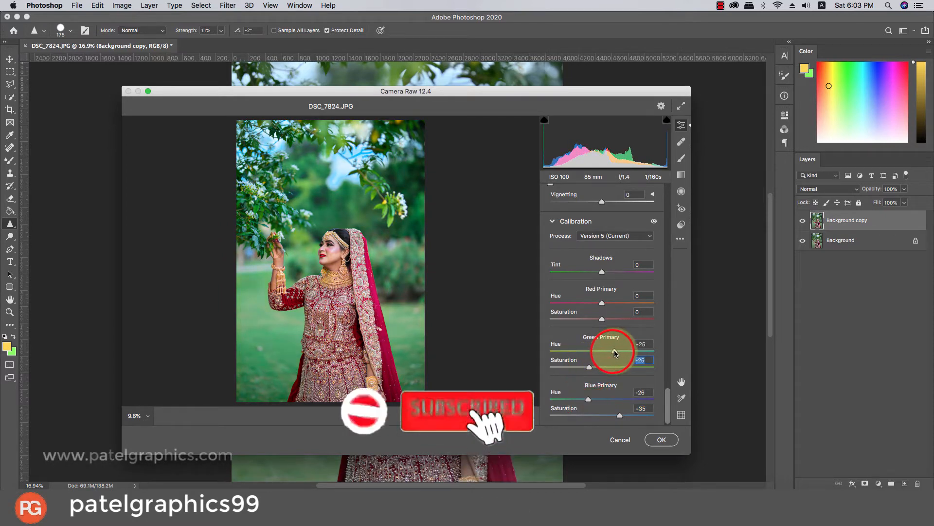
Set the Calibration Red Primary to Hue +25 and Saturation -18, and apply the Camera Raw filter.
{"action": "left_click_drag", "start_coordinate": [602, 319], "coordinate": [616, 304]}
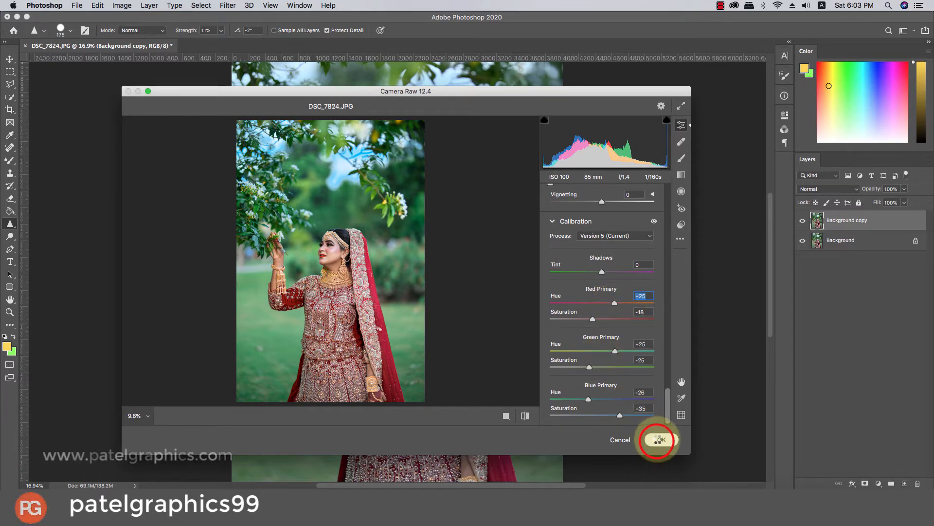
{"action": "left_click", "coordinate": [658, 439]}
Compare the graded photo with the original by repeatedly hiding and showing the Background copy layer at full-image view.
{"action": "key", "text": "super+minus"}
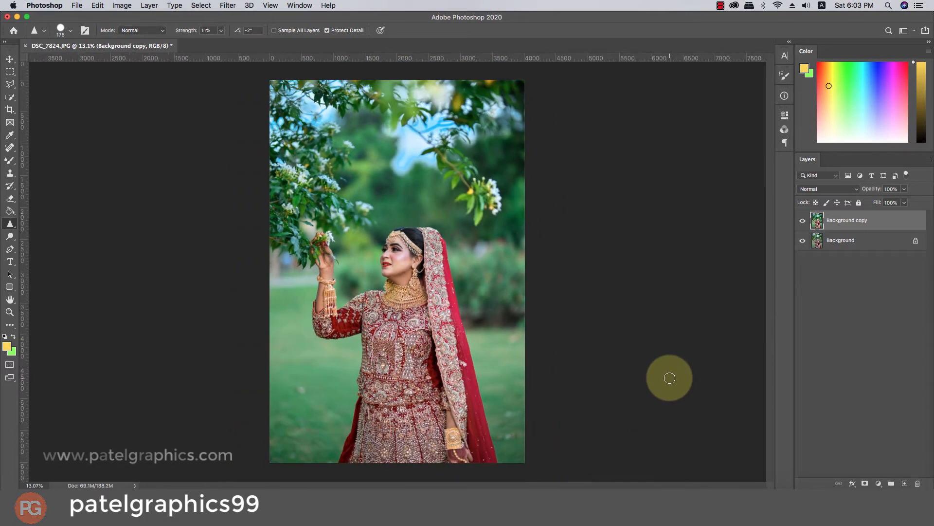
{"action": "key", "text": "super+0"}
{"action": "left_click", "coordinate": [804, 221]}
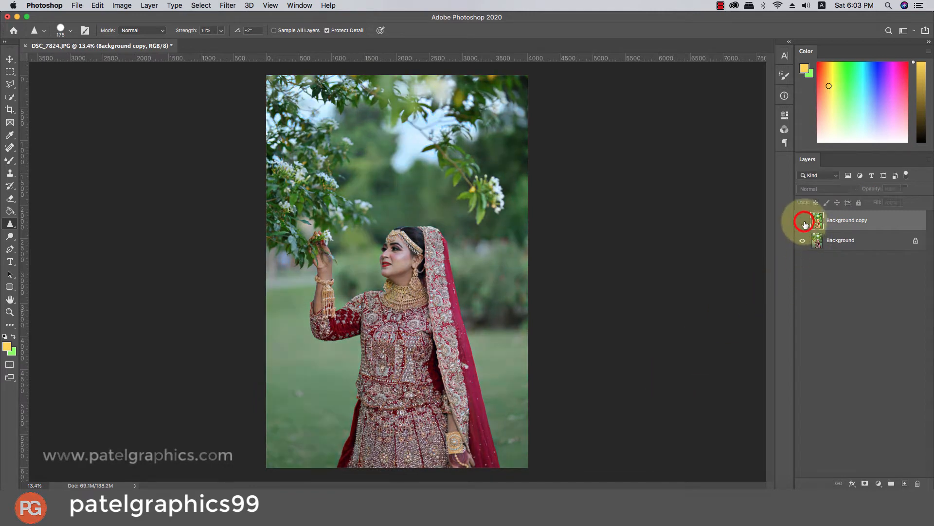
{"action": "left_click", "coordinate": [804, 222]}
{"action": "left_click", "coordinate": [803, 222]}
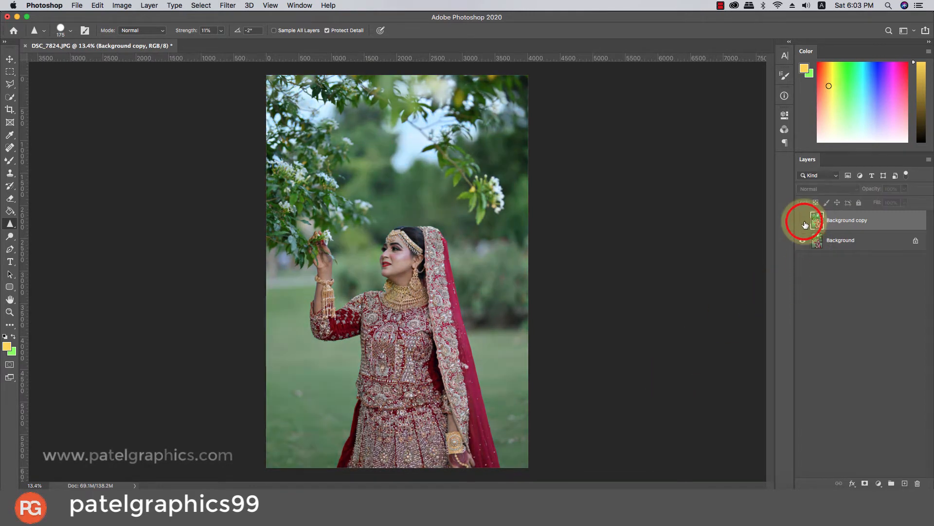
{"action": "left_click", "coordinate": [803, 222]}
{"action": "left_click", "coordinate": [805, 224]}
{"action": "left_click", "coordinate": [805, 224]}
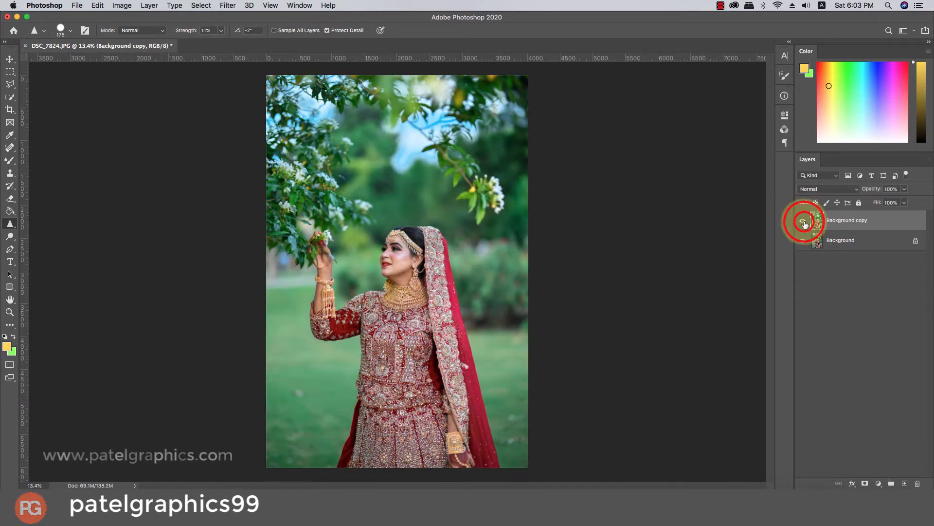
{"action": "left_click", "coordinate": [805, 224]}
{"action": "left_click", "coordinate": [805, 224]}
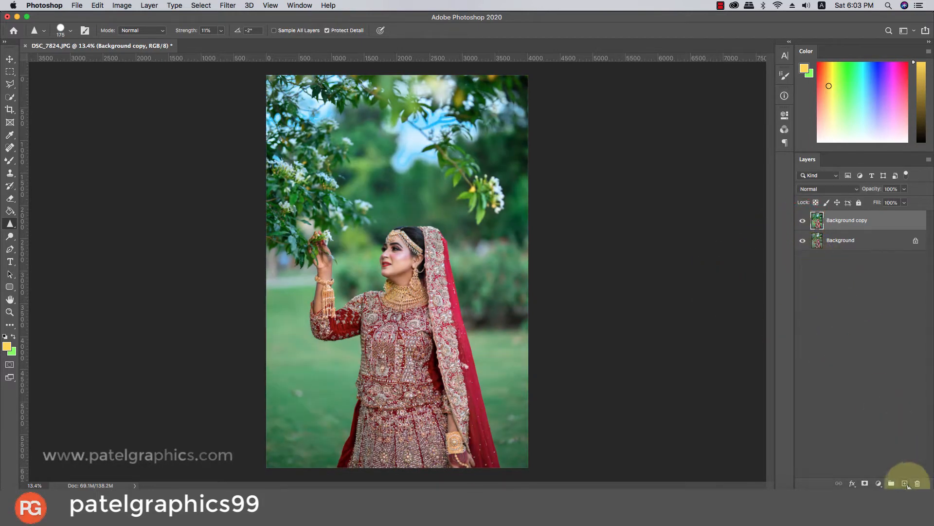
Add a new empty layer above Background copy and set the foreground color to yellow #ffd340.
{"action": "left_click", "coordinate": [906, 485]}
{"action": "left_click", "coordinate": [864, 217]}
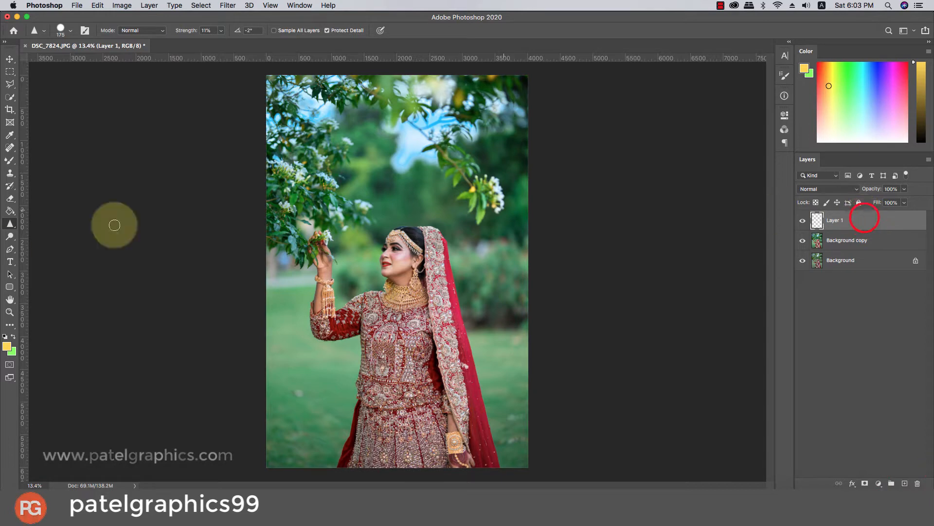
{"action": "left_click", "coordinate": [7, 348]}
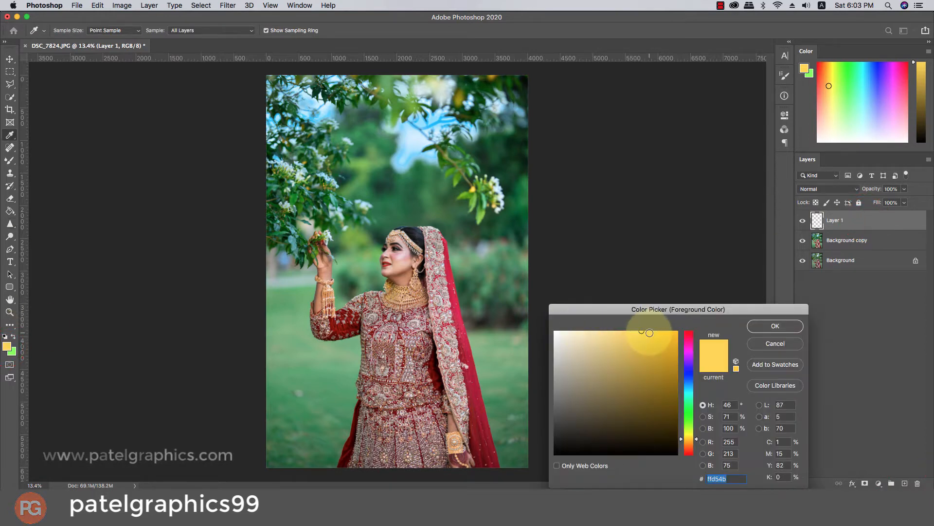
{"action": "left_click", "coordinate": [647, 331]}
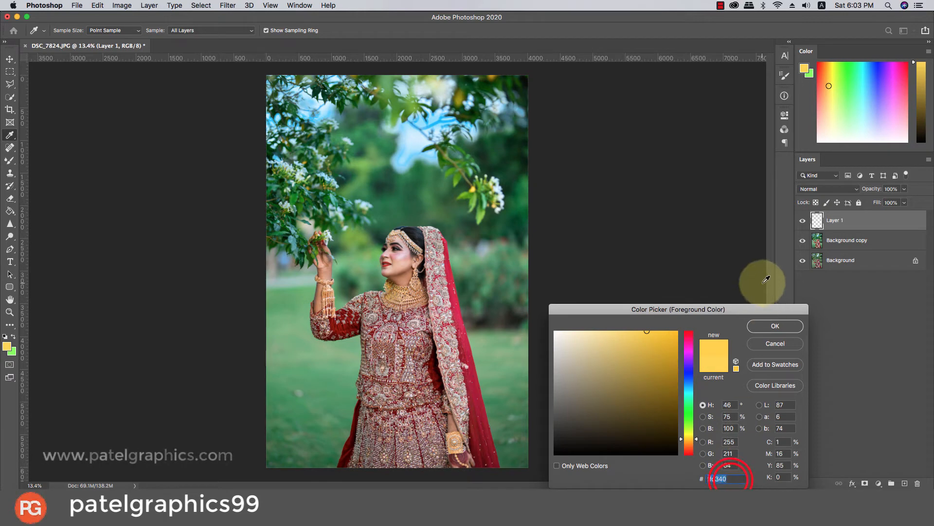
{"action": "left_click", "coordinate": [759, 326]}
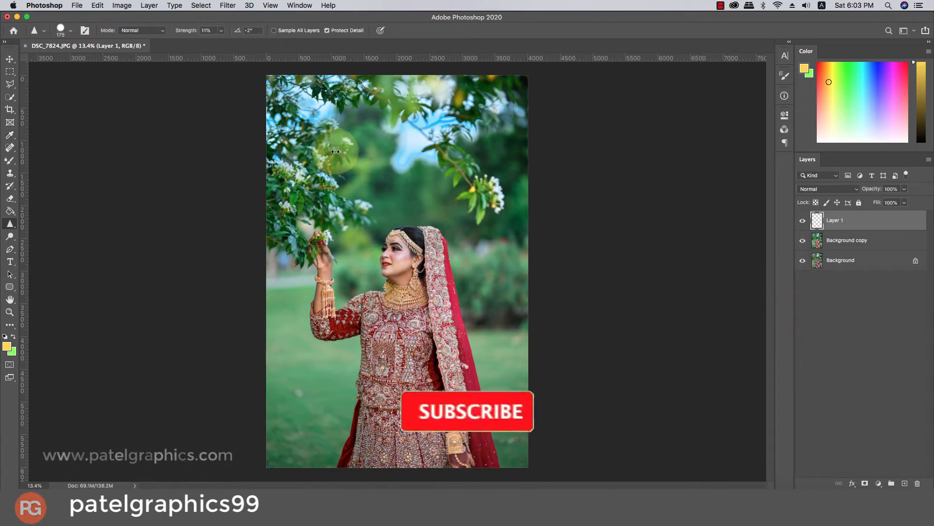
Paint a single soft yellow dab above the bride's head with the Brush tool at size 1600.
{"action": "left_click", "coordinate": [10, 160]}
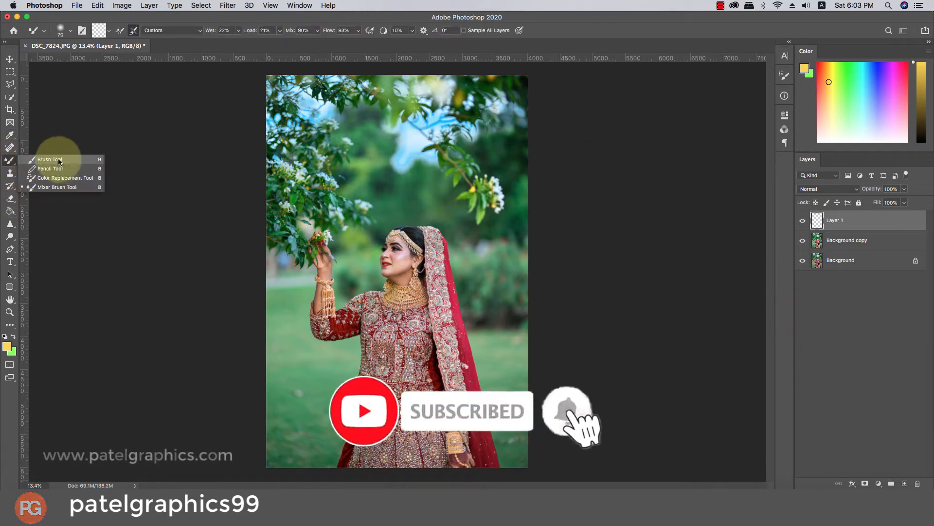
{"action": "left_click", "coordinate": [35, 160]}
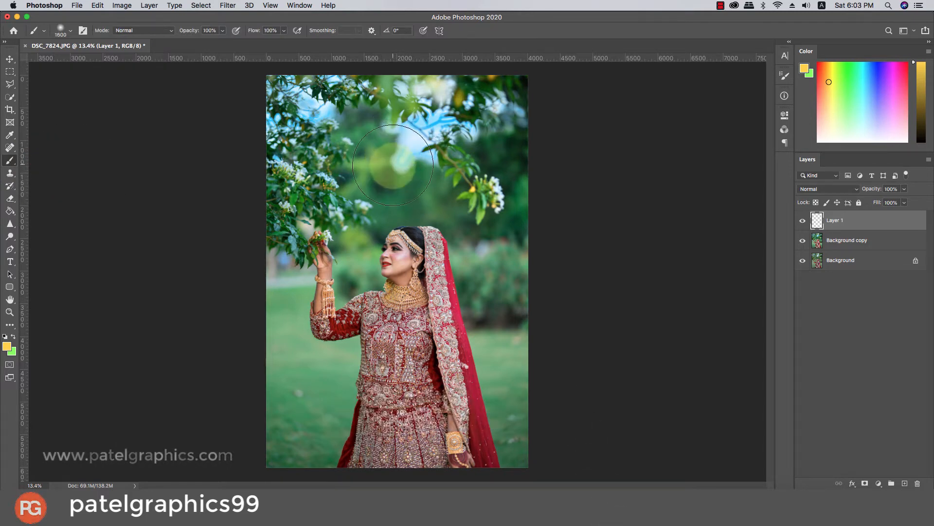
{"action": "key", "text": "bracketright"}
{"action": "key", "text": "bracketright"}
{"action": "left_click", "coordinate": [394, 170]}
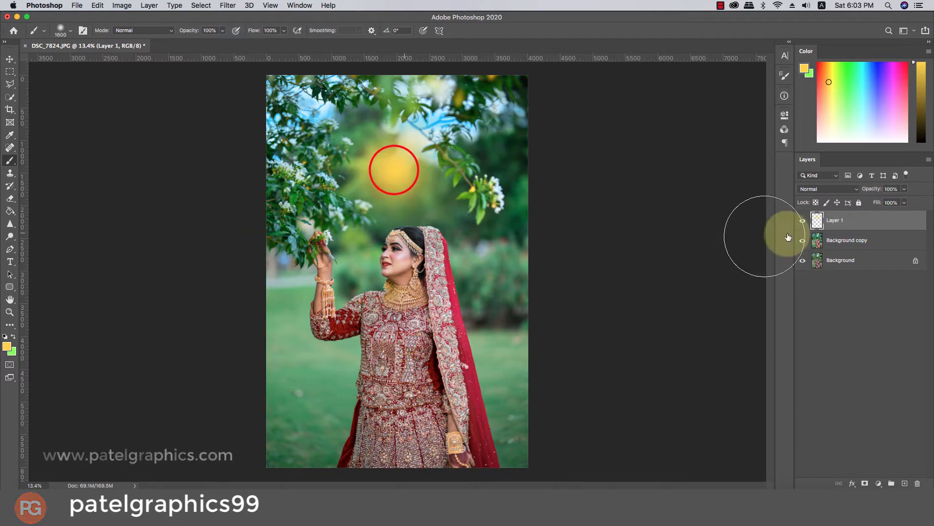
Scale the yellow dab to about 195%, move it up among the branches and set its layer's blend mode to Screen.
{"action": "key", "text": "super+t"}
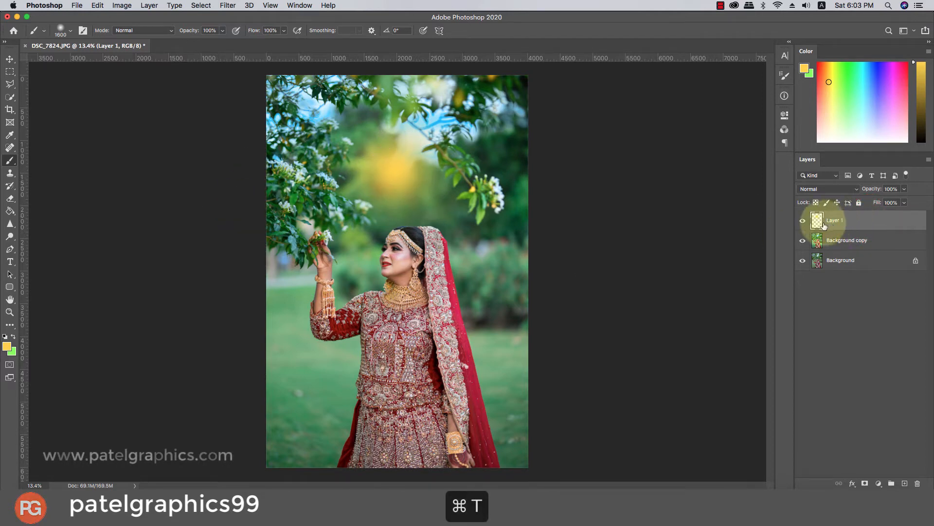
{"action": "left_click_drag", "start_coordinate": [478, 255], "coordinate": [605, 292]}
{"action": "left_click_drag", "start_coordinate": [497, 271], "coordinate": [497, 239]}
{"action": "key", "text": "Return"}
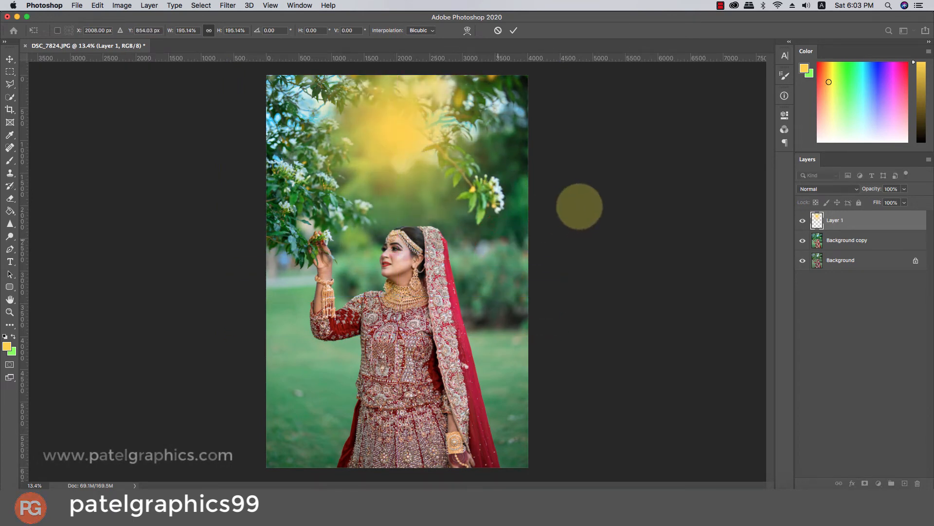
{"action": "left_click", "coordinate": [827, 189]}
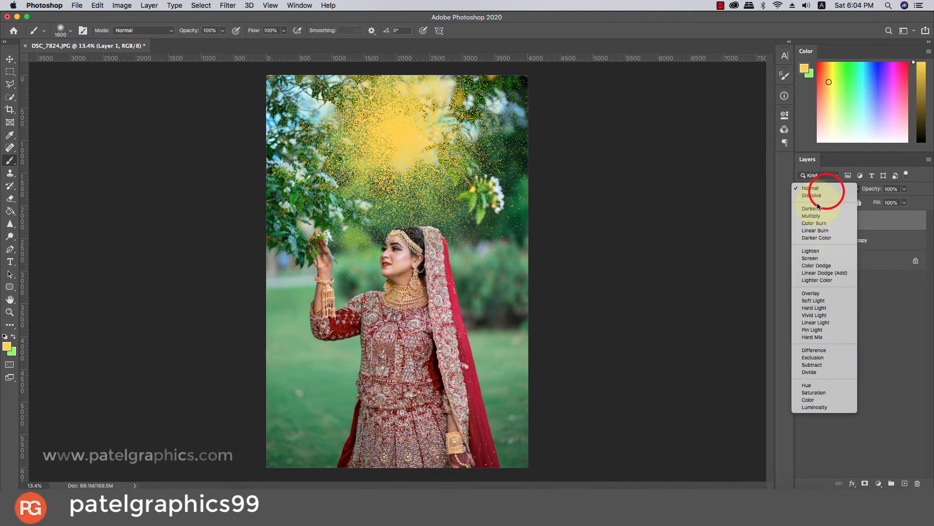
{"action": "left_click", "coordinate": [810, 258]}
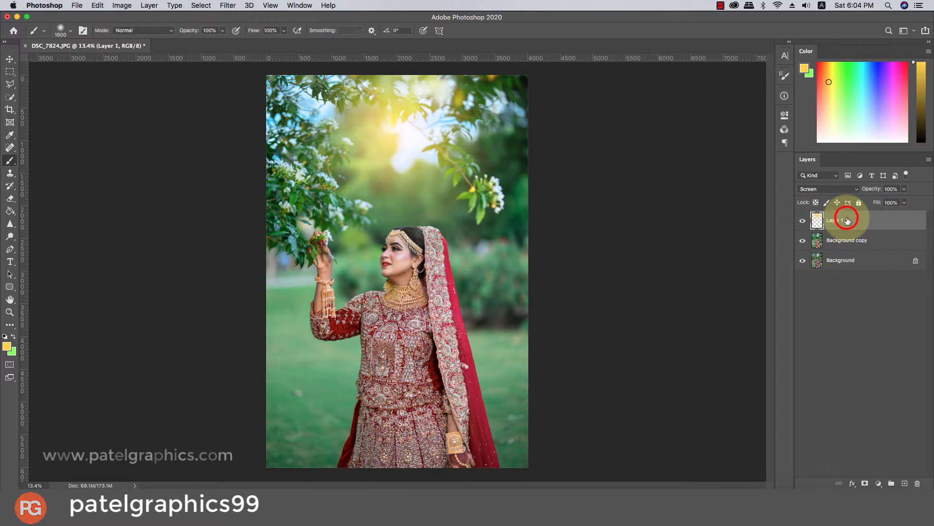
Scale the yellow glow up to about 127% and center it on the photo's top edge.
{"action": "key", "text": "super+t"}
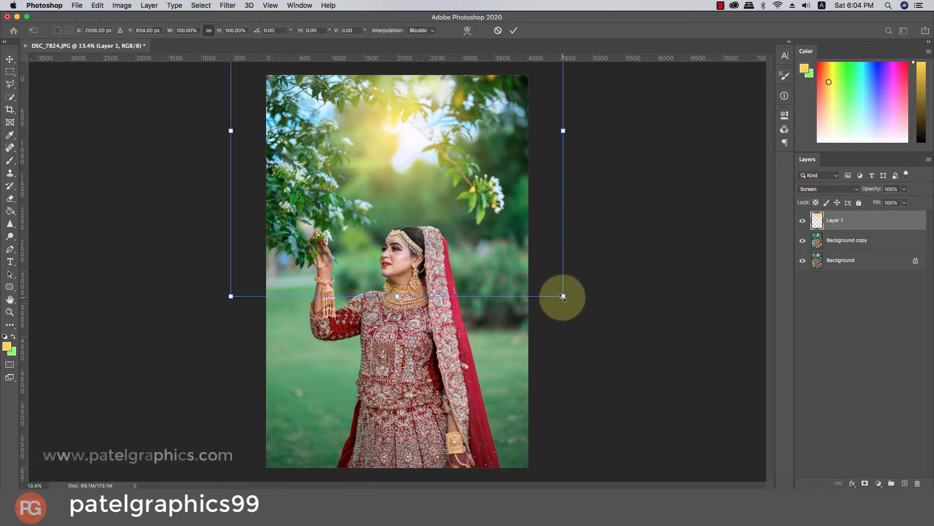
{"action": "left_click_drag", "start_coordinate": [563, 297], "coordinate": [609, 330]}
{"action": "left_click_drag", "start_coordinate": [525, 276], "coordinate": [525, 229]}
{"action": "mouse_move", "coordinate": [526, 217]}
{"action": "left_mouse_down"}
{"action": "mouse_move", "coordinate": [524, 230]}
{"action": "mouse_move", "coordinate": [536, 233]}
{"action": "mouse_move", "coordinate": [523, 201]}
{"action": "mouse_move", "coordinate": [522, 223]}
{"action": "left_mouse_up"}
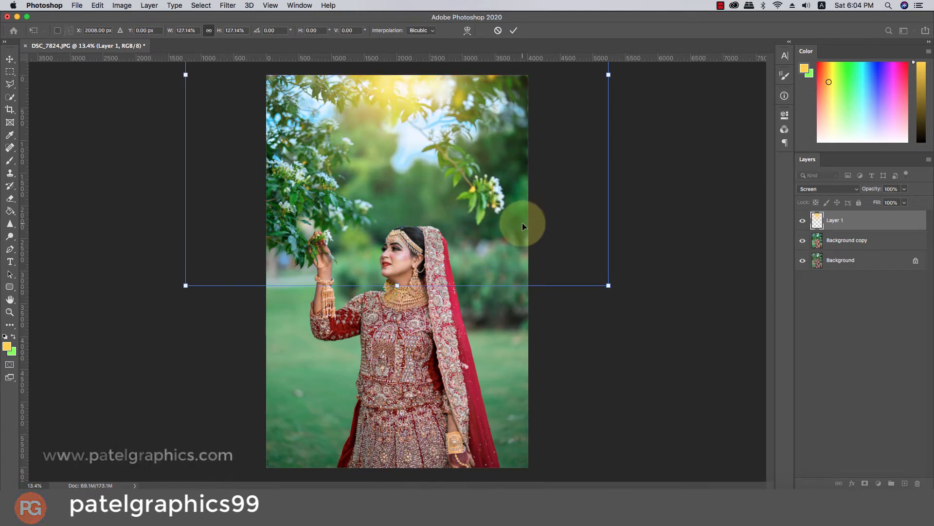
{"action": "key", "text": "Return"}
{"action": "key", "text": "b"}
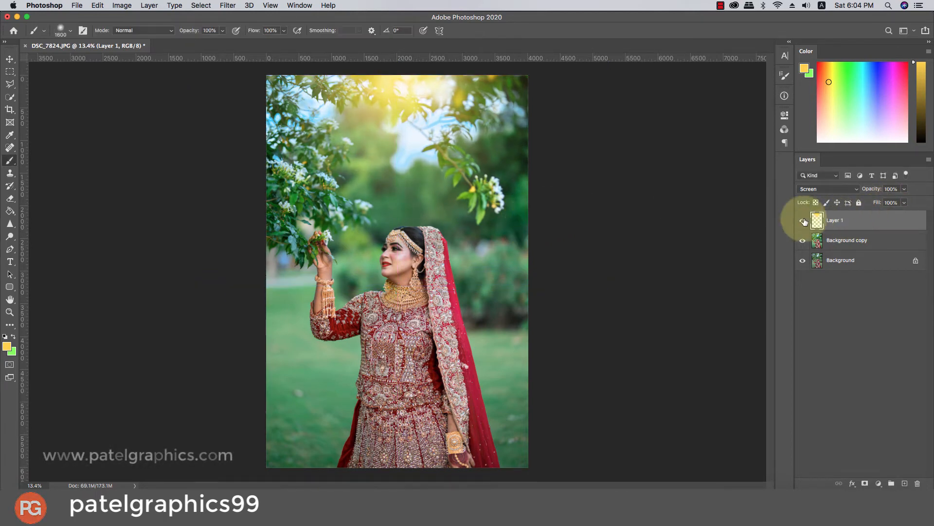
Enlarge the glow by a further 109% or so and raise its center above the photo's top edge to about Y -316 px.
{"action": "key", "text": "super+minus"}
{"action": "key", "text": "super+t"}
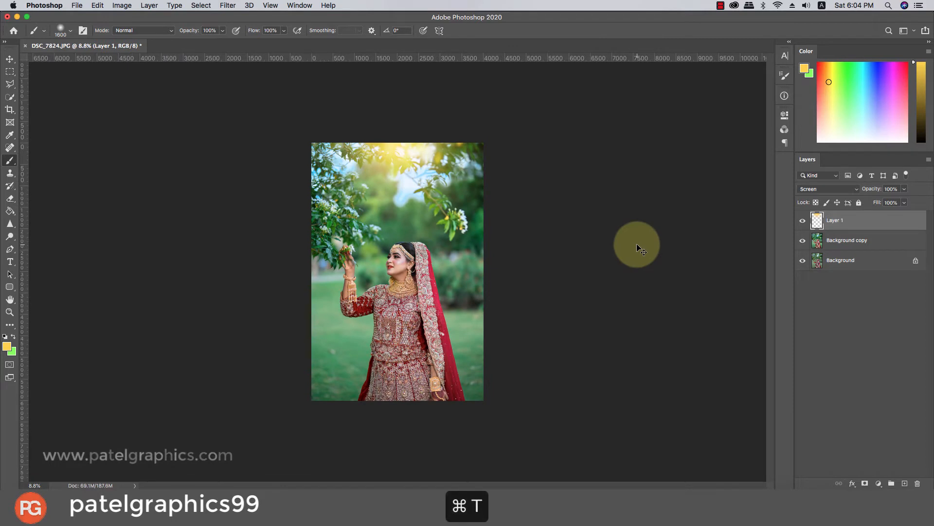
{"action": "mouse_move", "coordinate": [534, 278]}
{"action": "left_mouse_down"}
{"action": "mouse_move", "coordinate": [558, 284]}
{"action": "mouse_move", "coordinate": [552, 278]}
{"action": "left_mouse_up"}
{"action": "mouse_move", "coordinate": [506, 253]}
{"action": "left_mouse_down"}
{"action": "mouse_move", "coordinate": [510, 207]}
{"action": "mouse_move", "coordinate": [503, 238]}
{"action": "left_mouse_up"}
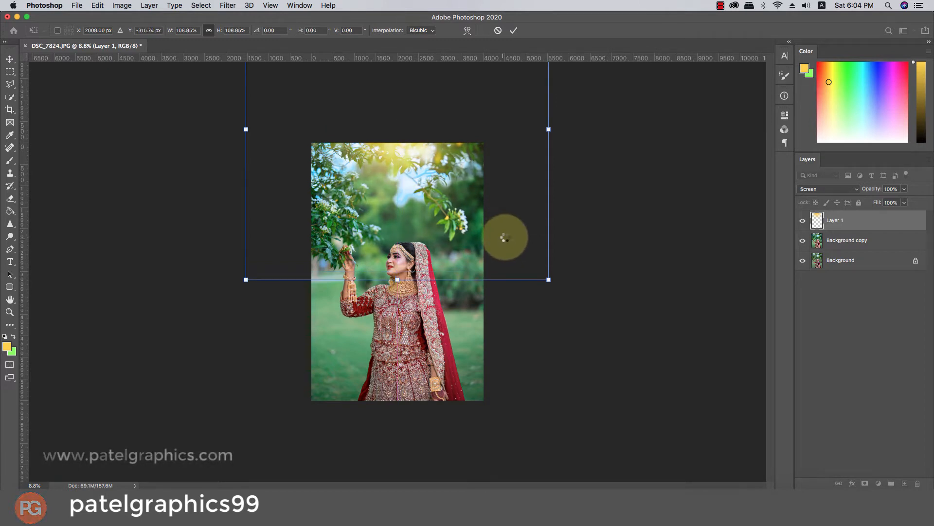
{"action": "key", "text": "Return"}
{"action": "key", "text": "super+equal"}
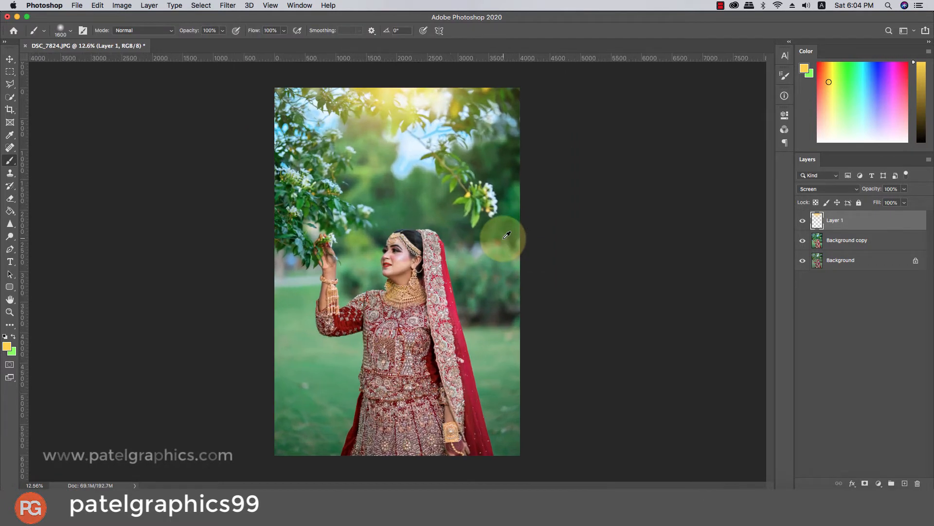
Add a Color Lookup adjustment layer above the glow layer.
{"action": "left_click", "coordinate": [865, 226]}
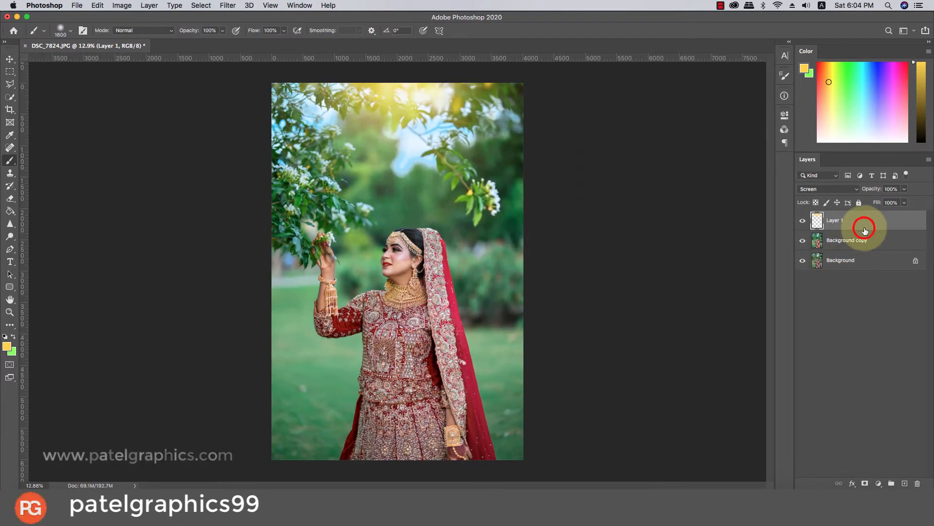
{"action": "left_click", "coordinate": [878, 483]}
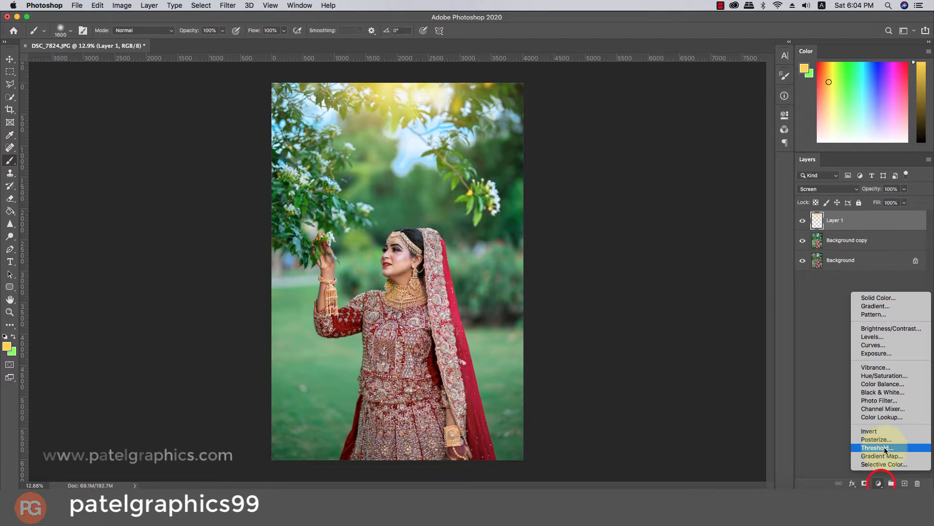
{"action": "left_click", "coordinate": [891, 417]}
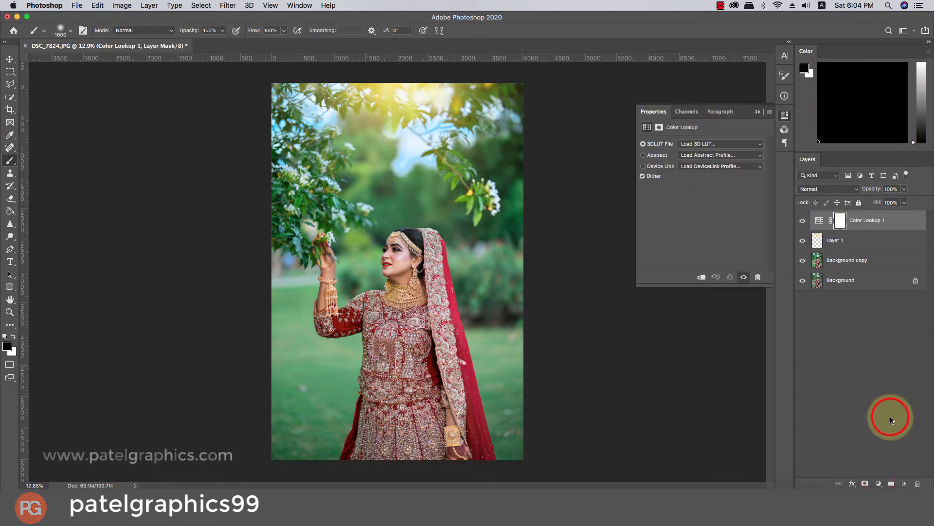
Try the EdgyAmber.3DL and FallColors.look LUTs on the Color Lookup layer, and replace them with filmstock_50.3dl.
{"action": "left_click", "coordinate": [695, 146]}
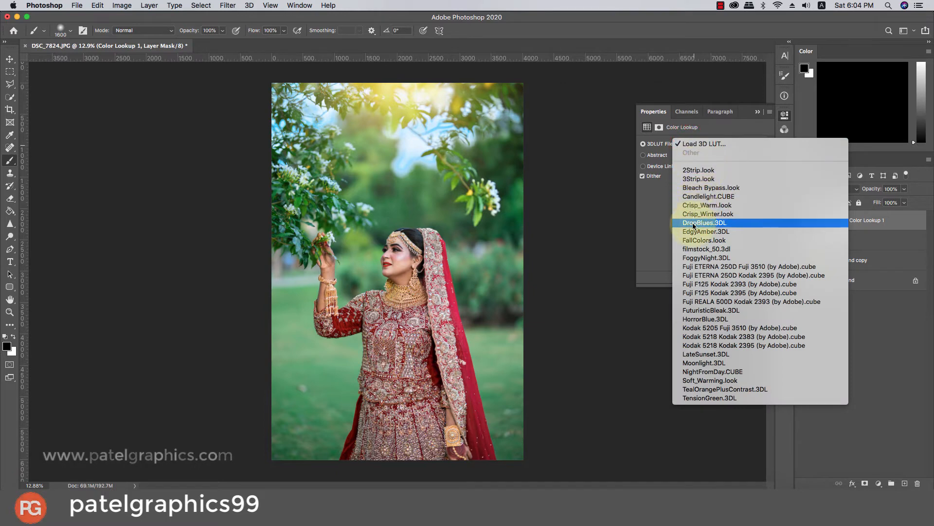
{"action": "left_click", "coordinate": [694, 231]}
{"action": "left_click", "coordinate": [694, 144]}
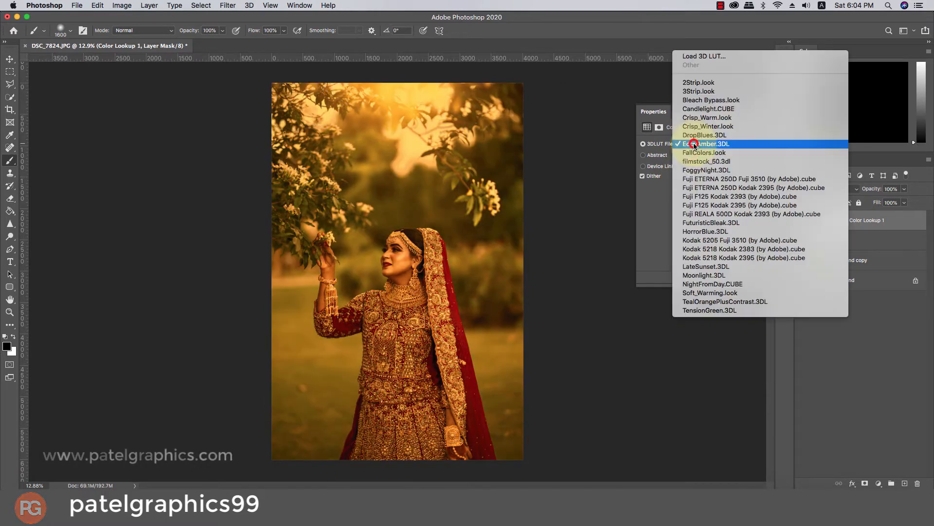
{"action": "left_click", "coordinate": [694, 152]}
{"action": "left_click", "coordinate": [695, 145]}
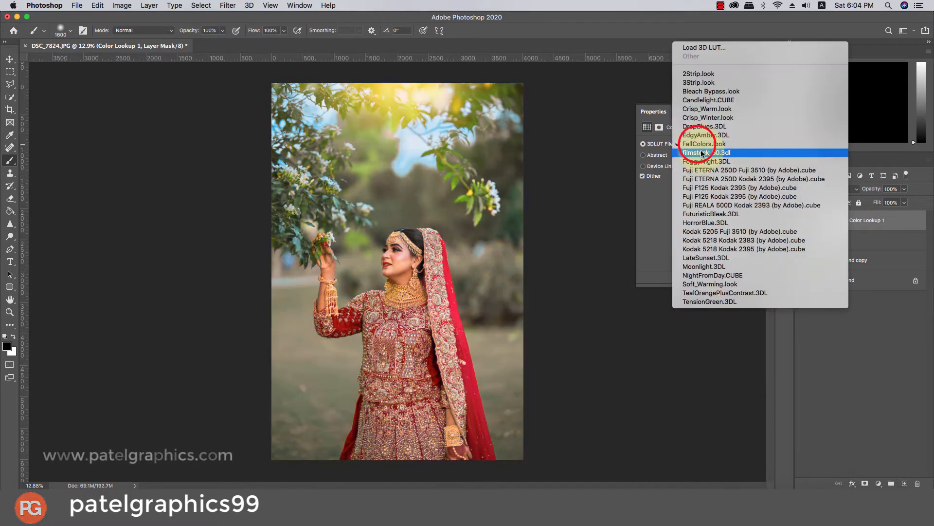
{"action": "left_click", "coordinate": [702, 153]}
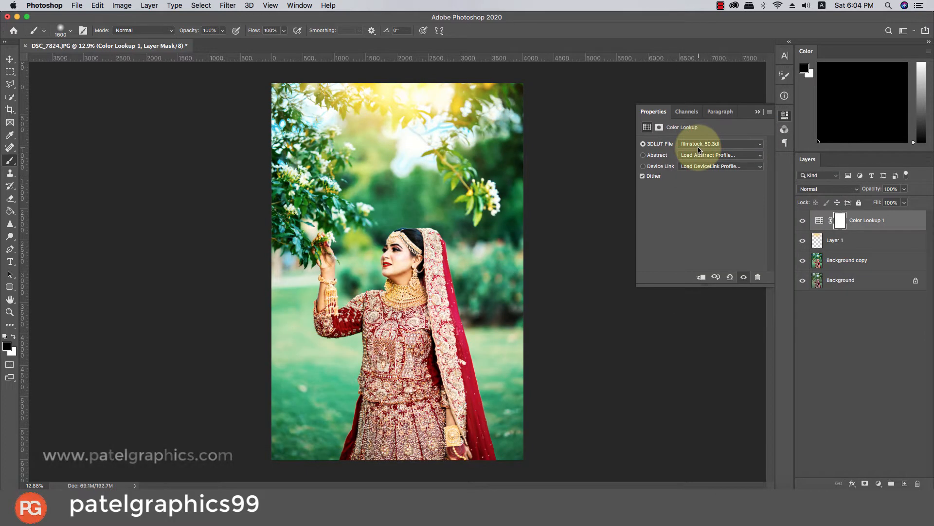
Lower the opacity of the Color Lookup 1 layer to 20%.
{"action": "left_click", "coordinate": [756, 112]}
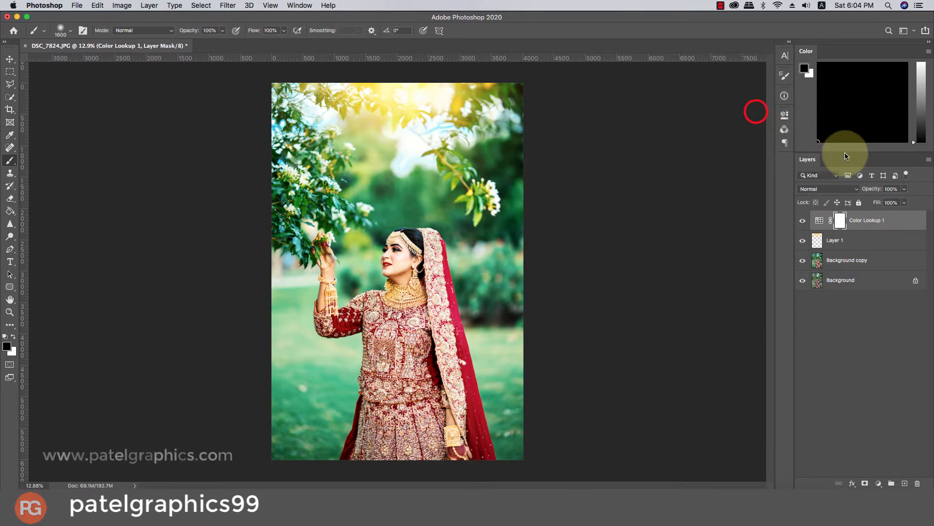
{"action": "left_click_drag", "start_coordinate": [894, 205], "coordinate": [872, 209]}
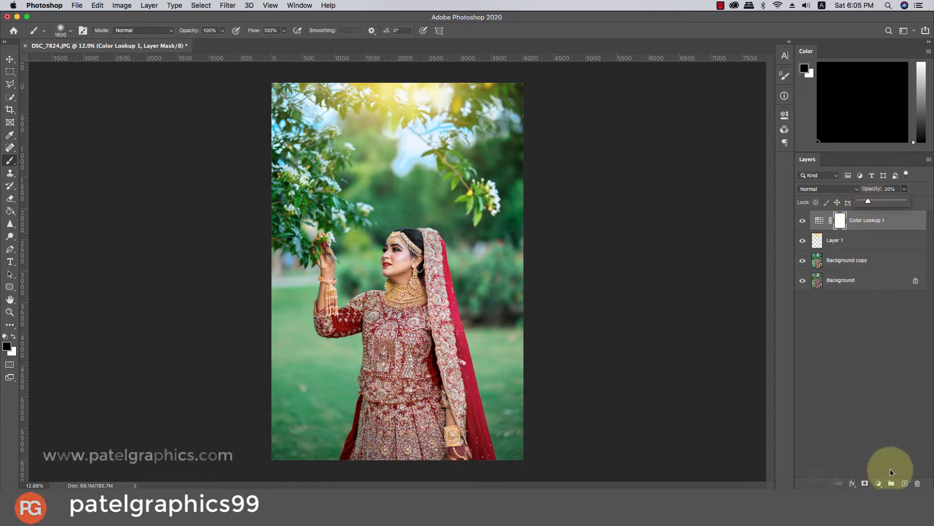
Add a second Color Lookup adjustment layer on top and load the Fuji ETERNA 250D Fuji 3510 LUT into it.
{"action": "left_click", "coordinate": [880, 485]}
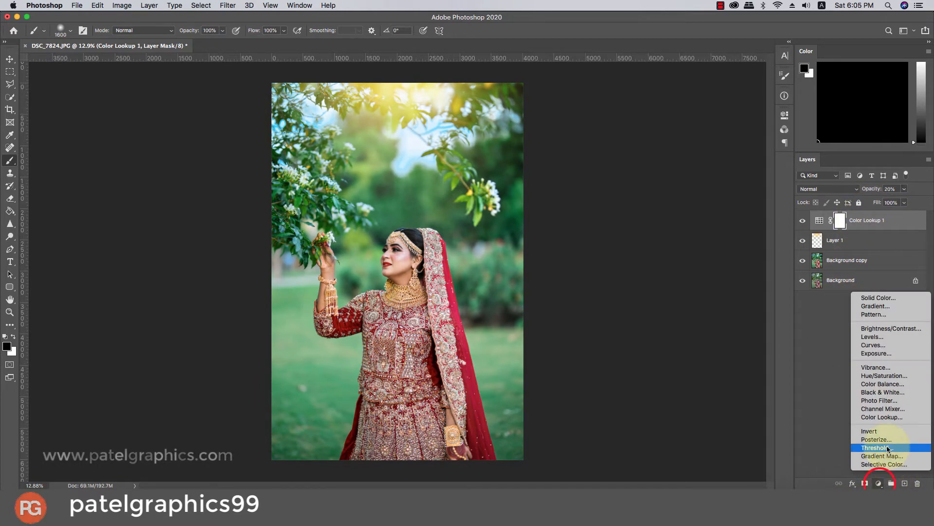
{"action": "left_click", "coordinate": [868, 420]}
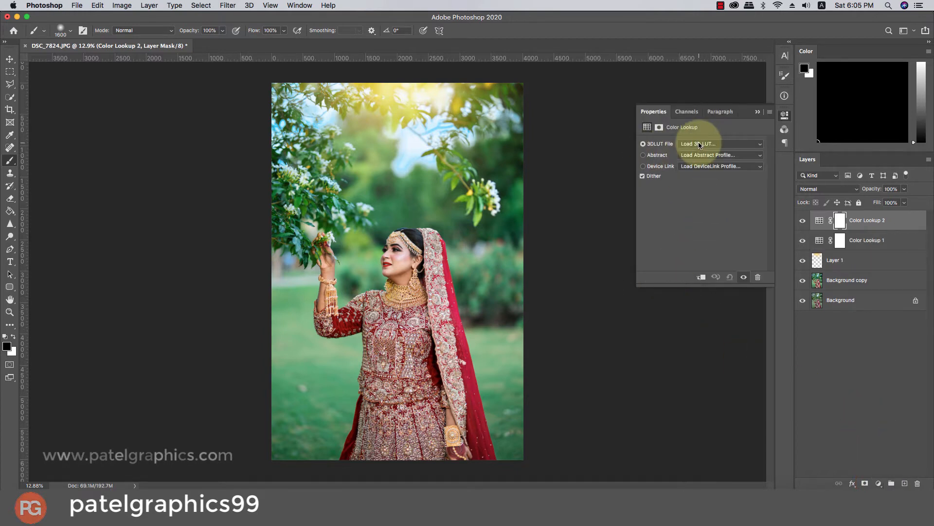
{"action": "left_click", "coordinate": [699, 144]}
{"action": "left_click", "coordinate": [698, 266]}
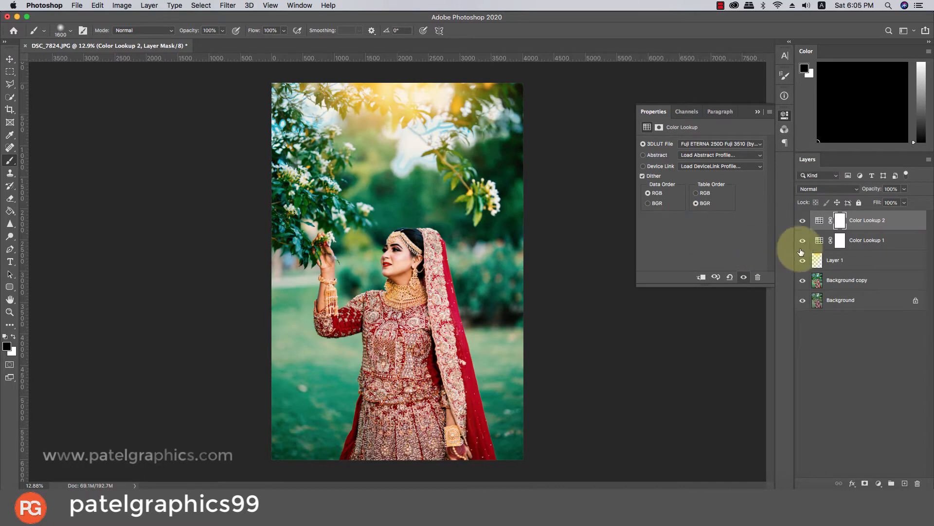
{"action": "left_click", "coordinate": [756, 111]}
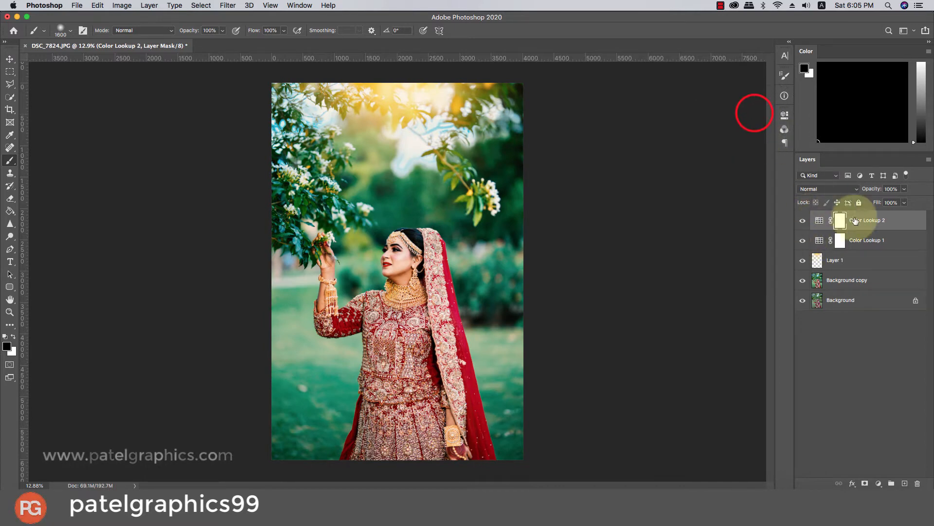
Reduce the opacity of the Color Lookup 2 layer to 40%.
{"action": "left_click", "coordinate": [881, 220]}
{"action": "left_click", "coordinate": [905, 189]}
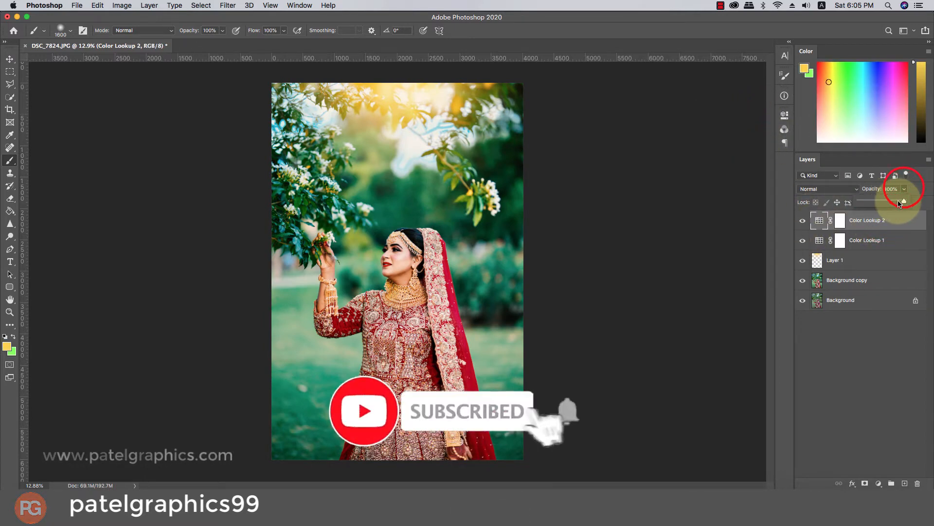
{"action": "mouse_move", "coordinate": [901, 201]}
{"action": "left_mouse_down"}
{"action": "mouse_move", "coordinate": [847, 207]}
{"action": "mouse_move", "coordinate": [881, 207]}
{"action": "left_mouse_up"}
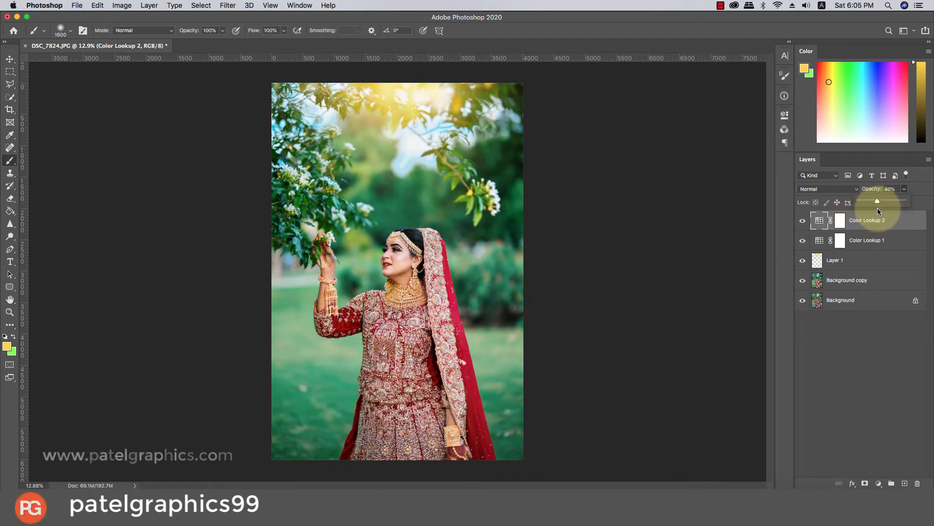
{"action": "left_click", "coordinate": [874, 228]}
Duplicate the Background copy layer and activate the Mixer Brush, going through its Wet, Load, Mix and Flow settings.
{"action": "left_click", "coordinate": [854, 279], "text": "shift"}
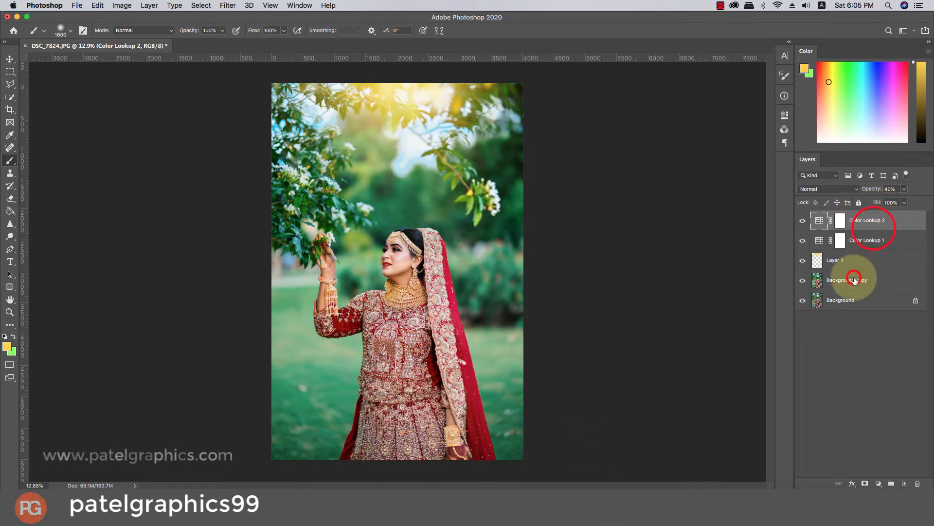
{"action": "key", "text": "super+j"}
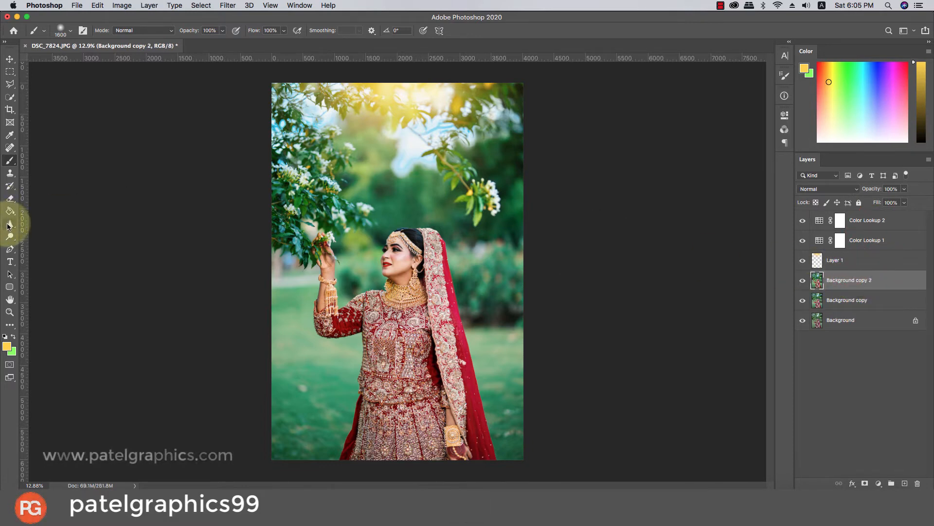
{"action": "mouse_move", "coordinate": [10, 167]}
{"action": "left_mouse_down"}
{"action": "mouse_move", "coordinate": [40, 177]}
{"action": "mouse_move", "coordinate": [30, 189]}
{"action": "left_mouse_up"}
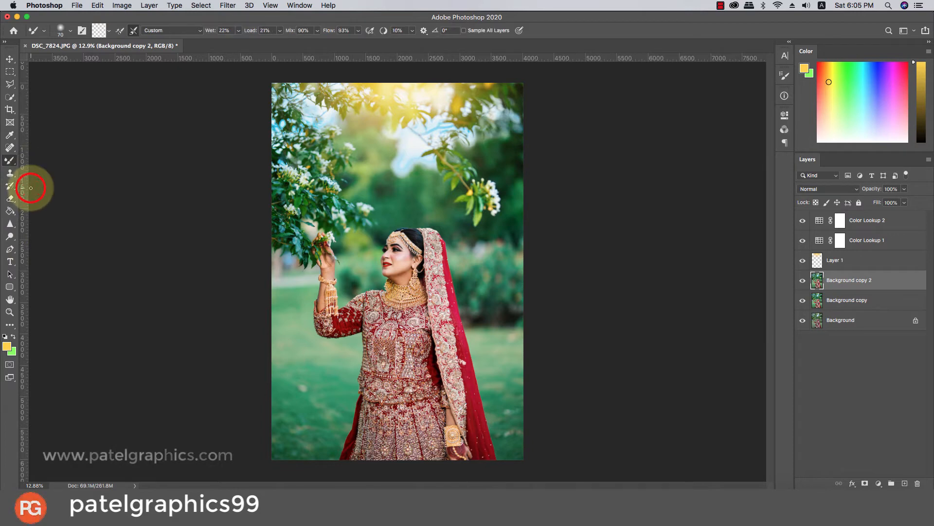
{"action": "left_click", "coordinate": [225, 33]}
{"action": "left_click", "coordinate": [266, 31]}
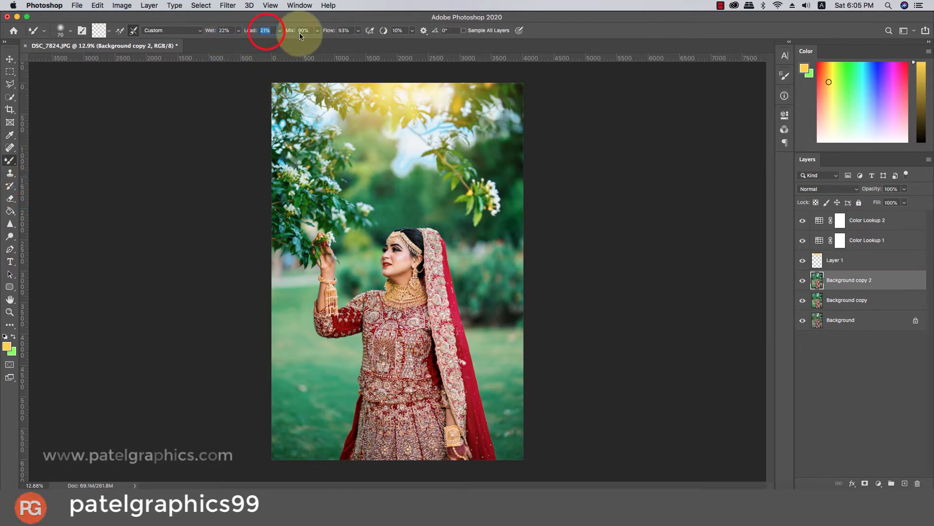
{"action": "left_click", "coordinate": [309, 31]}
{"action": "left_click", "coordinate": [352, 31]}
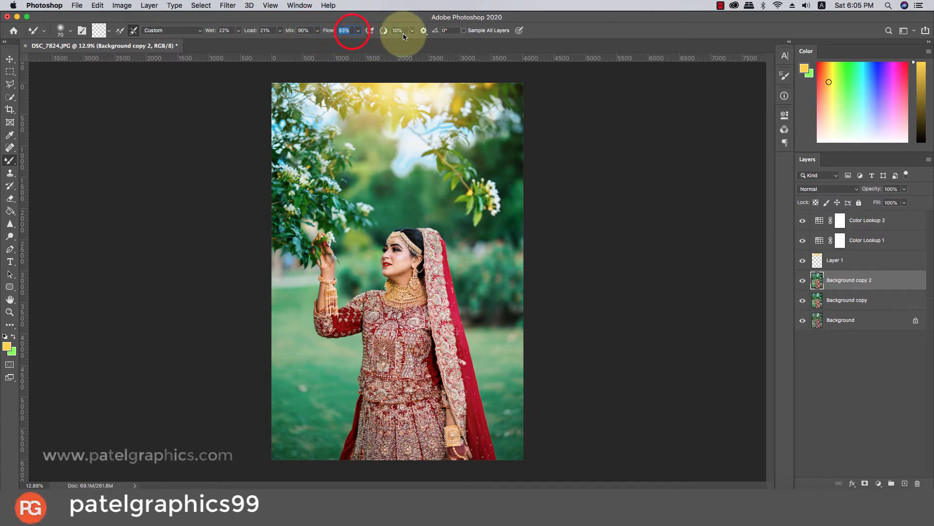
{"action": "left_click", "coordinate": [108, 32]}
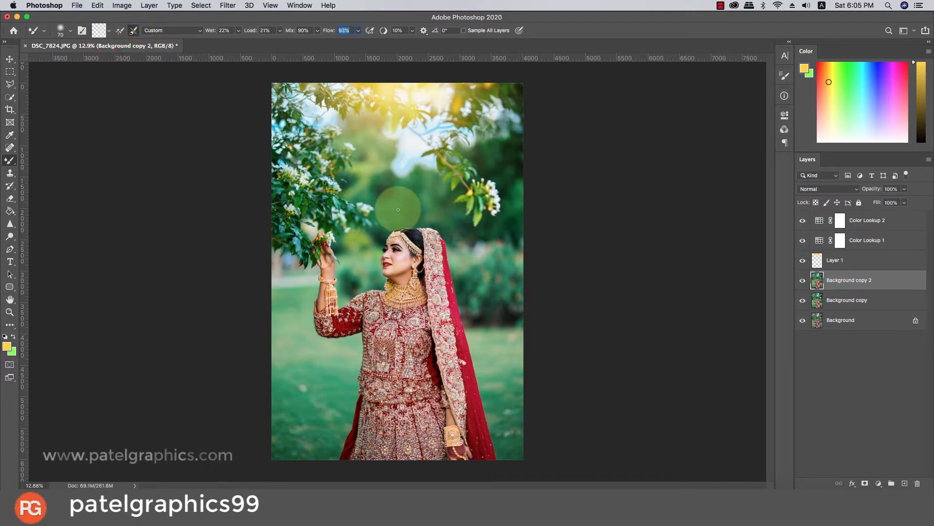
Blend the skin on the bride's upper cheek below the eye with the Mixer Brush at about 50 to 60 px.
{"action": "scroll", "coordinate": [370, 238], "scroll_direction": "up", "scroll_amount": 1}
{"action": "scroll", "coordinate": [370, 237], "scroll_direction": "up", "scroll_amount": 5}
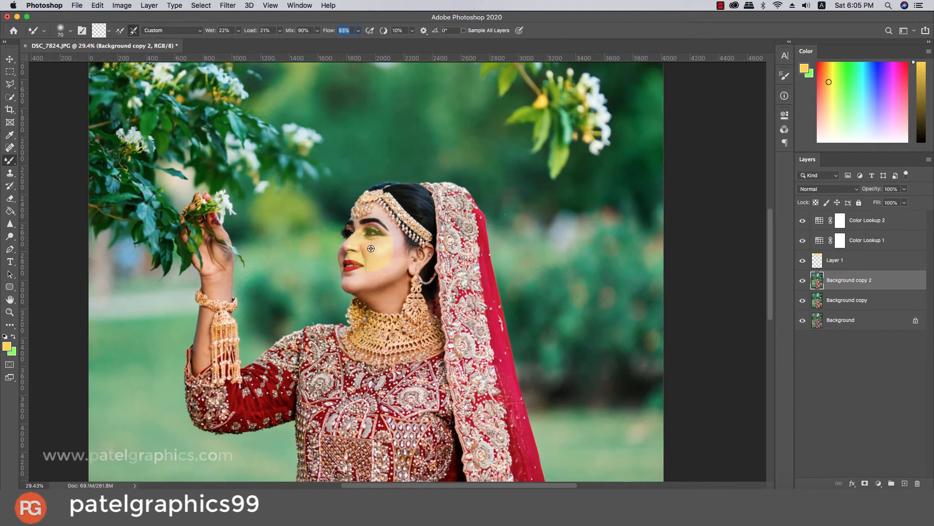
{"action": "scroll", "coordinate": [372, 265], "scroll_direction": "up", "scroll_amount": 4}
{"action": "scroll", "coordinate": [376, 264], "scroll_direction": "up", "scroll_amount": 5}
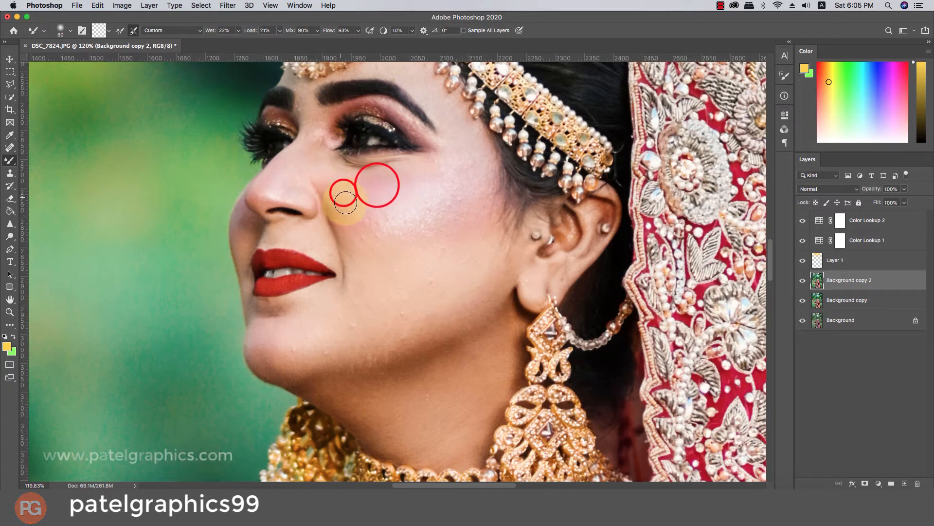
{"action": "left_click_drag", "start_coordinate": [361, 210], "coordinate": [363, 221]}
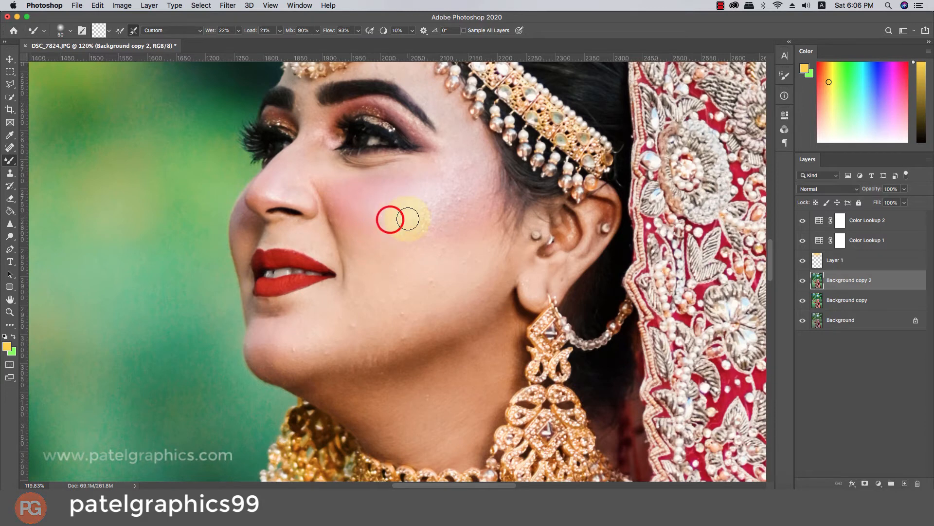
{"action": "mouse_move", "coordinate": [432, 207]}
{"action": "left_mouse_down"}
{"action": "mouse_move", "coordinate": [457, 199]}
{"action": "mouse_move", "coordinate": [459, 210]}
{"action": "mouse_move", "coordinate": [449, 204]}
{"action": "mouse_move", "coordinate": [426, 229]}
{"action": "mouse_move", "coordinate": [389, 231]}
{"action": "mouse_move", "coordinate": [423, 234]}
{"action": "mouse_move", "coordinate": [444, 215]}
{"action": "mouse_move", "coordinate": [423, 236]}
{"action": "mouse_move", "coordinate": [440, 228]}
{"action": "mouse_move", "coordinate": [427, 237]}
{"action": "mouse_move", "coordinate": [445, 239]}
{"action": "mouse_move", "coordinate": [448, 251]}
{"action": "mouse_move", "coordinate": [461, 211]}
{"action": "mouse_move", "coordinate": [458, 223]}
{"action": "mouse_move", "coordinate": [440, 204]}
{"action": "mouse_move", "coordinate": [470, 173]}
{"action": "mouse_move", "coordinate": [472, 146]}
{"action": "mouse_move", "coordinate": [469, 171]}
{"action": "mouse_move", "coordinate": [418, 200]}
{"action": "mouse_move", "coordinate": [438, 205]}
{"action": "mouse_move", "coordinate": [424, 221]}
{"action": "mouse_move", "coordinate": [382, 220]}
{"action": "mouse_move", "coordinate": [366, 204]}
{"action": "mouse_move", "coordinate": [384, 215]}
{"action": "mouse_move", "coordinate": [381, 224]}
{"action": "mouse_move", "coordinate": [389, 218]}
{"action": "mouse_move", "coordinate": [364, 223]}
{"action": "mouse_move", "coordinate": [388, 217]}
{"action": "left_mouse_up"}
Smooth the blemishes on the lower cheek and above the jawline with the Mixer Brush reduced to about 40 px.
{"action": "key", "text": "bracketright"}
{"action": "mouse_move", "coordinate": [431, 287]}
{"action": "left_mouse_down"}
{"action": "mouse_move", "coordinate": [456, 229]}
{"action": "mouse_move", "coordinate": [443, 235]}
{"action": "mouse_move", "coordinate": [474, 254]}
{"action": "mouse_move", "coordinate": [474, 295]}
{"action": "mouse_move", "coordinate": [487, 278]}
{"action": "mouse_move", "coordinate": [474, 287]}
{"action": "mouse_move", "coordinate": [462, 263]}
{"action": "mouse_move", "coordinate": [421, 269]}
{"action": "mouse_move", "coordinate": [375, 253]}
{"action": "mouse_move", "coordinate": [359, 311]}
{"action": "mouse_move", "coordinate": [391, 278]}
{"action": "mouse_move", "coordinate": [379, 288]}
{"action": "mouse_move", "coordinate": [394, 290]}
{"action": "mouse_move", "coordinate": [393, 301]}
{"action": "mouse_move", "coordinate": [416, 293]}
{"action": "mouse_move", "coordinate": [403, 313]}
{"action": "left_mouse_up"}
{"action": "key", "text": "bracketleft"}
{"action": "left_click", "coordinate": [397, 316]}
{"action": "left_click", "coordinate": [400, 317]}
{"action": "left_click", "coordinate": [438, 284]}
{"action": "left_click", "coordinate": [435, 283]}
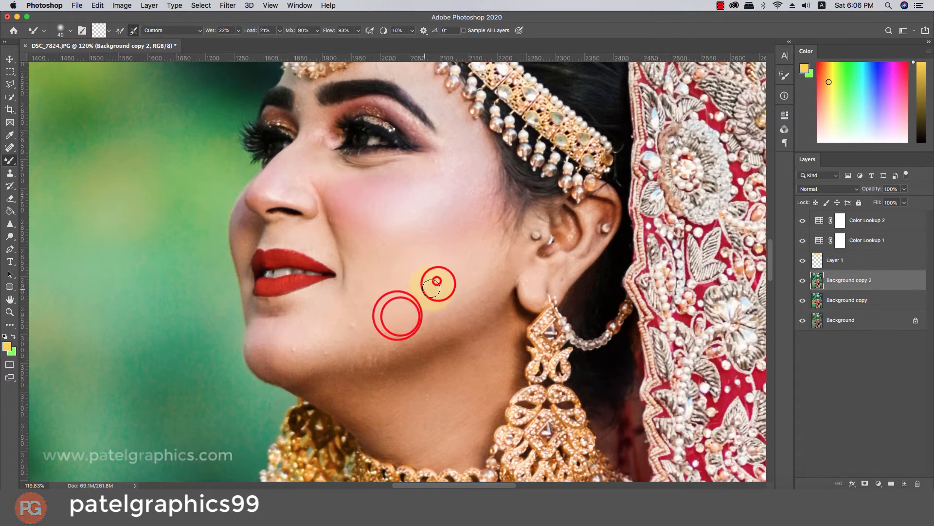
{"action": "left_click", "coordinate": [430, 290]}
{"action": "left_click", "coordinate": [430, 289]}
Smooth the middle of the cheek down toward the mouth corner with a Mixer Brush of about 45 px.
{"action": "key", "text": "bracketright"}
{"action": "left_click", "coordinate": [404, 272]}
{"action": "left_click", "coordinate": [400, 264]}
{"action": "left_click", "coordinate": [401, 266]}
{"action": "left_click", "coordinate": [388, 277]}
{"action": "left_click", "coordinate": [367, 307]}
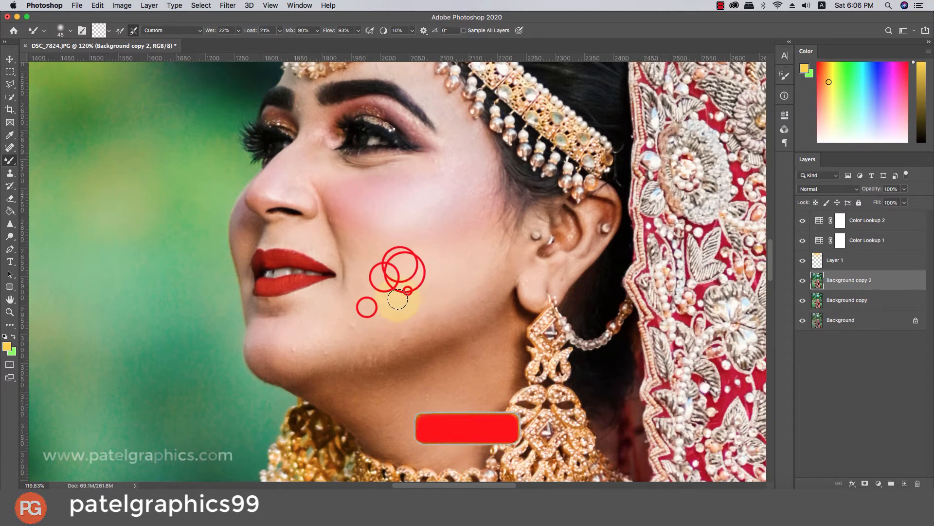
{"action": "left_click", "coordinate": [390, 296]}
{"action": "left_click", "coordinate": [371, 314]}
Blend away the spot on the lower cheek below the mouth corner with the Mixer Brush at about 60 px.
{"action": "key", "text": "bracketright"}
{"action": "left_click", "coordinate": [352, 321]}
{"action": "left_click", "coordinate": [357, 324]}
{"action": "left_click", "coordinate": [354, 322]}
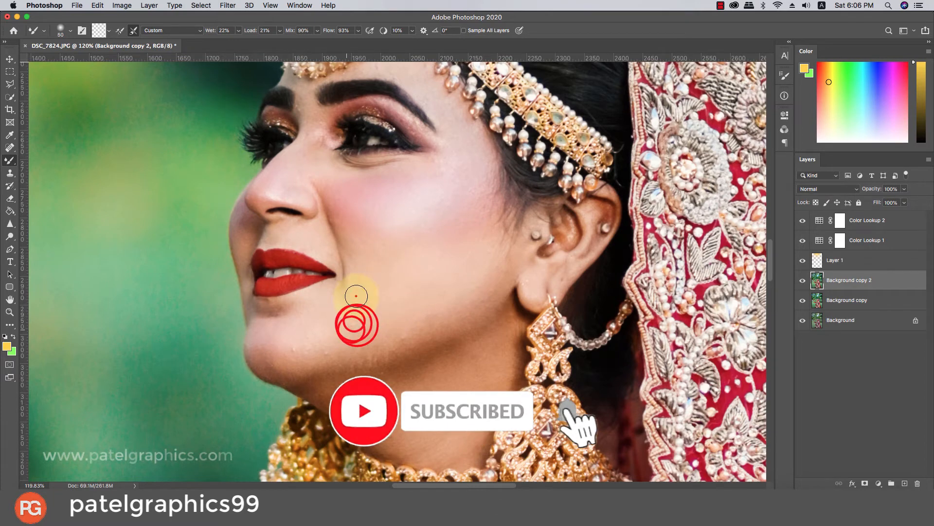
{"action": "left_click", "coordinate": [355, 325]}
{"action": "left_click", "coordinate": [347, 333]}
Dab out the small blemishes on the chin, shrinking the Mixer Brush to about 15 to 25 px.
{"action": "left_click", "coordinate": [323, 344]}
{"action": "left_click", "coordinate": [319, 345]}
{"action": "left_click", "coordinate": [287, 347]}
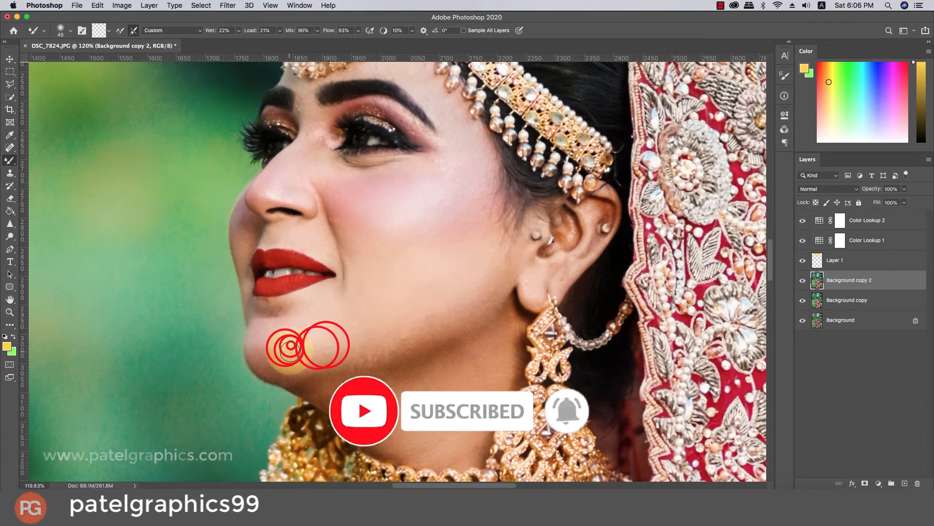
{"action": "left_click", "coordinate": [290, 346]}
{"action": "key", "text": "bracketleft"}
{"action": "left_click", "coordinate": [294, 351]}
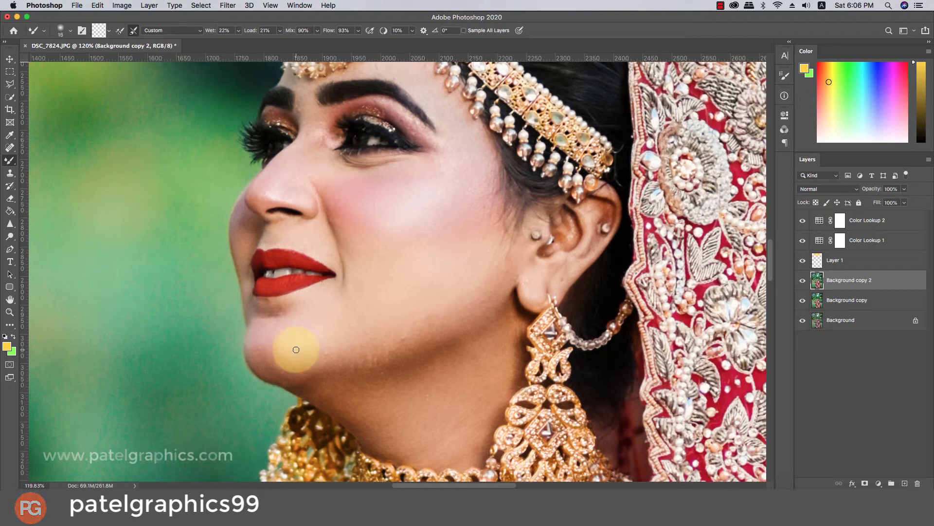
{"action": "left_click", "coordinate": [297, 349]}
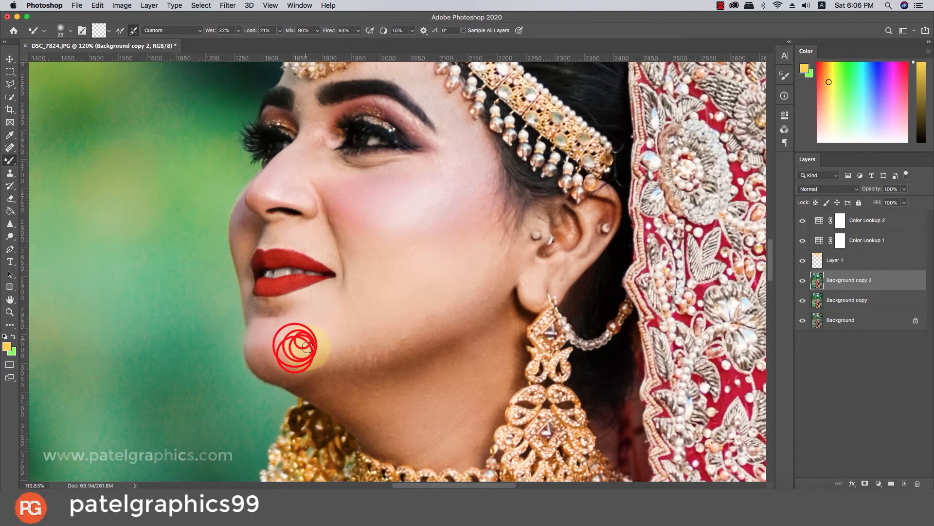
{"action": "left_click", "coordinate": [301, 342]}
Enlarge the Mixer Brush to 70 px and even out the skin across the chin and beside it.
{"action": "key", "text": "bracketright"}
{"action": "key", "text": "bracketright"}
{"action": "left_click", "coordinate": [327, 350]}
{"action": "left_click", "coordinate": [330, 349]}
{"action": "left_click", "coordinate": [323, 357]}
{"action": "key", "text": "bracketright"}
{"action": "key", "text": "bracketright"}
{"action": "key", "text": "bracketright"}
{"action": "key", "text": "bracketright"}
{"action": "key", "text": "bracketright"}
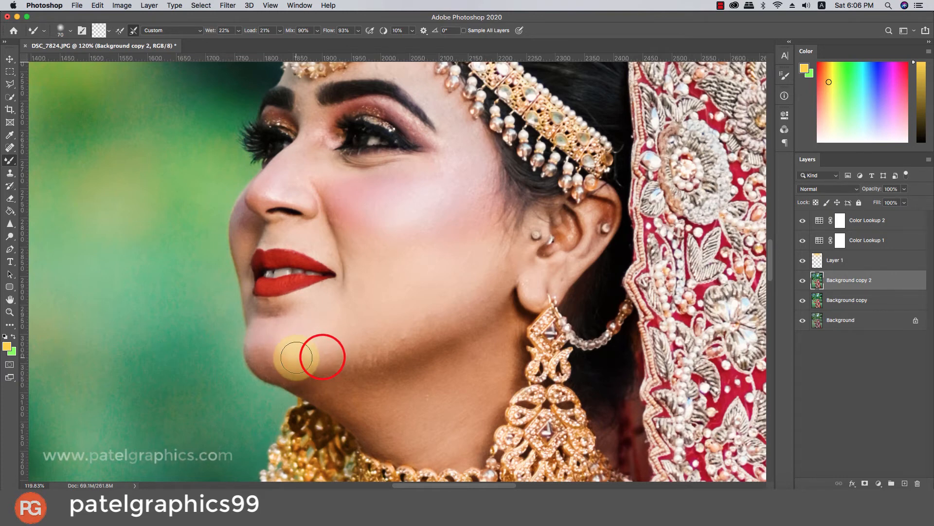
{"action": "left_click", "coordinate": [294, 358]}
{"action": "left_click", "coordinate": [296, 357]}
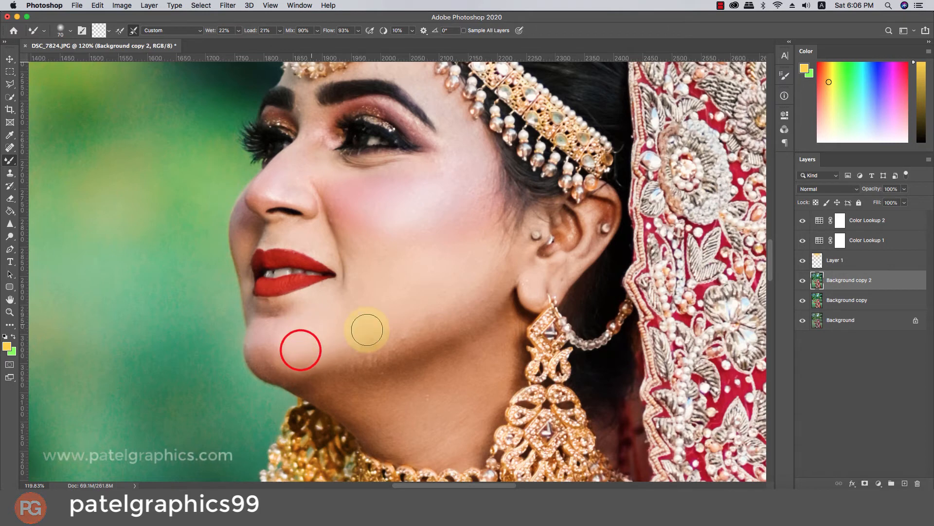
Blend the skin from the jawline beside the chin up the lower cheek toward the ear.
{"action": "left_click_drag", "start_coordinate": [359, 333], "coordinate": [389, 329]}
{"action": "mouse_move", "coordinate": [380, 340]}
{"action": "left_mouse_down"}
{"action": "mouse_move", "coordinate": [367, 349]}
{"action": "mouse_move", "coordinate": [409, 338]}
{"action": "left_mouse_up"}
{"action": "mouse_move", "coordinate": [402, 337]}
{"action": "left_mouse_down"}
{"action": "mouse_move", "coordinate": [430, 329]}
{"action": "mouse_move", "coordinate": [396, 340]}
{"action": "mouse_move", "coordinate": [492, 280]}
{"action": "mouse_move", "coordinate": [467, 263]}
{"action": "left_mouse_up"}
{"action": "key", "text": "bracketright"}
{"action": "left_click", "coordinate": [419, 327]}
Shrink the Mixer Brush to about 30 px and smooth the fold from the side of the nose into the cheek.
{"action": "key", "text": "bracketleft"}
{"action": "key", "text": "bracketleft"}
{"action": "key", "text": "bracketleft"}
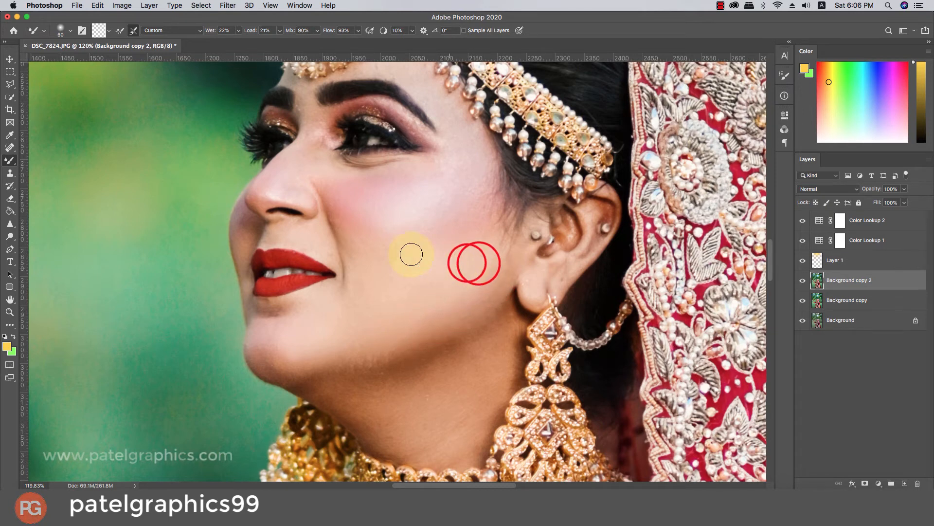
{"action": "key", "text": "bracketleft"}
{"action": "key", "text": "bracketleft"}
{"action": "key", "text": "bracketleft"}
{"action": "key", "text": "bracketleft"}
{"action": "key", "text": "bracketleft"}
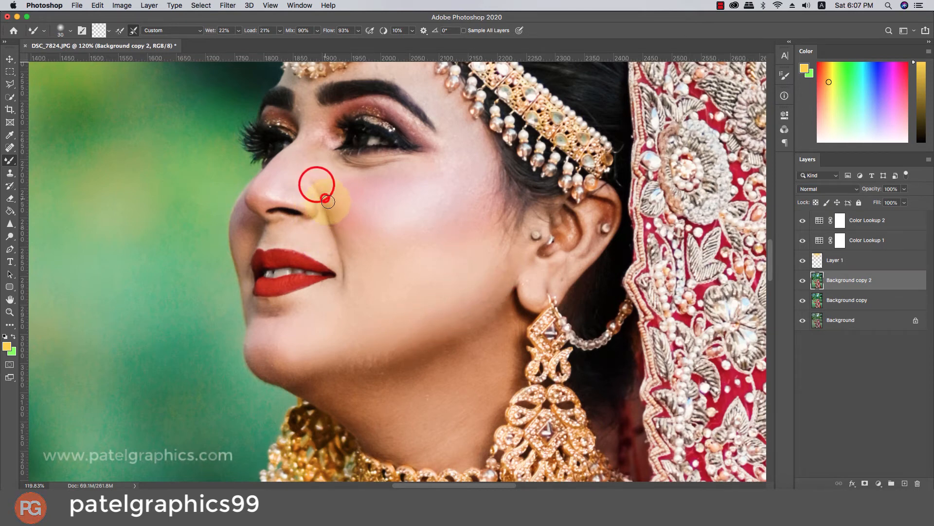
{"action": "mouse_move", "coordinate": [314, 185]}
{"action": "left_mouse_down"}
{"action": "mouse_move", "coordinate": [330, 197]}
{"action": "mouse_move", "coordinate": [342, 247]}
{"action": "left_mouse_up"}
{"action": "mouse_move", "coordinate": [341, 243]}
{"action": "left_mouse_down"}
{"action": "mouse_move", "coordinate": [341, 264]}
{"action": "mouse_move", "coordinate": [346, 251]}
{"action": "mouse_move", "coordinate": [361, 263]}
{"action": "mouse_move", "coordinate": [348, 238]}
{"action": "mouse_move", "coordinate": [386, 252]}
{"action": "left_mouse_up"}
Enlarge the Mixer Brush to 70 px and blend across the middle of the cheek toward the ear.
{"action": "key", "text": "bracketright"}
{"action": "key", "text": "bracketright"}
{"action": "key", "text": "bracketright"}
{"action": "left_click_drag", "start_coordinate": [385, 252], "coordinate": [402, 252]}
{"action": "left_click_drag", "start_coordinate": [401, 251], "coordinate": [443, 249]}
{"action": "key", "text": "bracketright"}
{"action": "key", "text": "bracketright"}
{"action": "key", "text": "bracketright"}
{"action": "left_click_drag", "start_coordinate": [440, 247], "coordinate": [407, 251]}
{"action": "left_click_drag", "start_coordinate": [382, 246], "coordinate": [389, 243]}
{"action": "left_click_drag", "start_coordinate": [409, 245], "coordinate": [433, 243]}
{"action": "left_click_drag", "start_coordinate": [428, 245], "coordinate": [458, 241]}
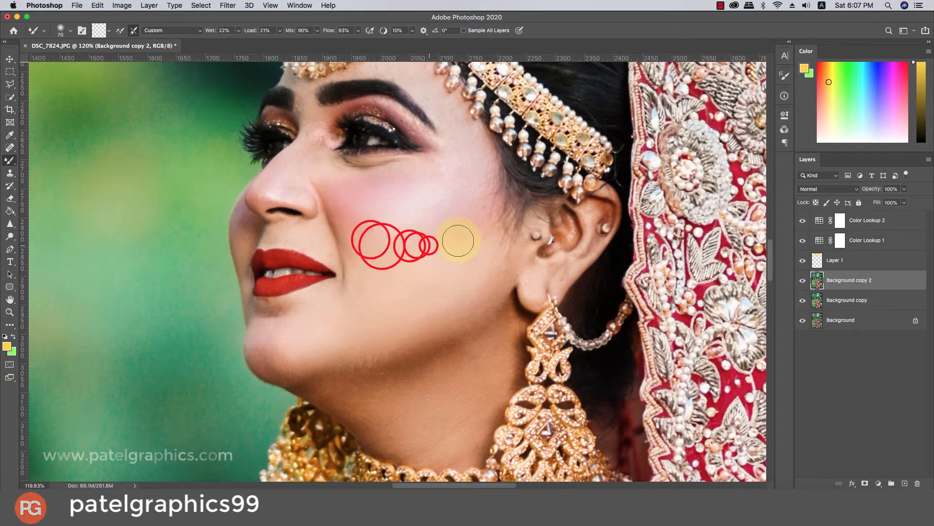
Smooth the skin above the lip and along the side and tip of the nose with a smaller Mixer Brush.
{"action": "key", "text": "bracketleft"}
{"action": "key", "text": "bracketleft"}
{"action": "key", "text": "bracketleft"}
{"action": "key", "text": "bracketleft"}
{"action": "mouse_move", "coordinate": [310, 247]}
{"action": "left_mouse_down"}
{"action": "mouse_move", "coordinate": [306, 282]}
{"action": "mouse_move", "coordinate": [299, 201]}
{"action": "mouse_move", "coordinate": [307, 246]}
{"action": "left_mouse_up"}
{"action": "key", "text": "bracketleft"}
{"action": "scroll", "coordinate": [313, 243], "scroll_direction": "up", "scroll_amount": 5}
{"action": "key", "text": "bracketleft"}
{"action": "mouse_move", "coordinate": [305, 213]}
{"action": "left_mouse_down"}
{"action": "mouse_move", "coordinate": [307, 248]}
{"action": "mouse_move", "coordinate": [316, 237]}
{"action": "mouse_move", "coordinate": [321, 258]}
{"action": "mouse_move", "coordinate": [321, 240]}
{"action": "mouse_move", "coordinate": [326, 273]}
{"action": "mouse_move", "coordinate": [260, 288]}
{"action": "mouse_move", "coordinate": [262, 300]}
{"action": "mouse_move", "coordinate": [246, 303]}
{"action": "mouse_move", "coordinate": [262, 291]}
{"action": "mouse_move", "coordinate": [315, 310]}
{"action": "mouse_move", "coordinate": [302, 318]}
{"action": "mouse_move", "coordinate": [314, 305]}
{"action": "mouse_move", "coordinate": [315, 323]}
{"action": "mouse_move", "coordinate": [305, 322]}
{"action": "mouse_move", "coordinate": [317, 315]}
{"action": "mouse_move", "coordinate": [314, 305]}
{"action": "mouse_move", "coordinate": [286, 320]}
{"action": "left_mouse_up"}
{"action": "key", "text": "bracketright"}
{"action": "key", "text": "bracketleft"}
{"action": "left_click", "coordinate": [257, 300]}
Blend the skin just beneath the nostril with the Mixer Brush at about 20 px.
{"action": "key", "text": "bracketright"}
{"action": "key", "text": "bracketright"}
{"action": "key", "text": "bracketright"}
{"action": "key", "text": "bracketright"}
{"action": "key", "text": "bracketright"}
{"action": "key", "text": "bracketright"}
{"action": "key", "text": "bracketright"}
{"action": "key", "text": "bracketright"}
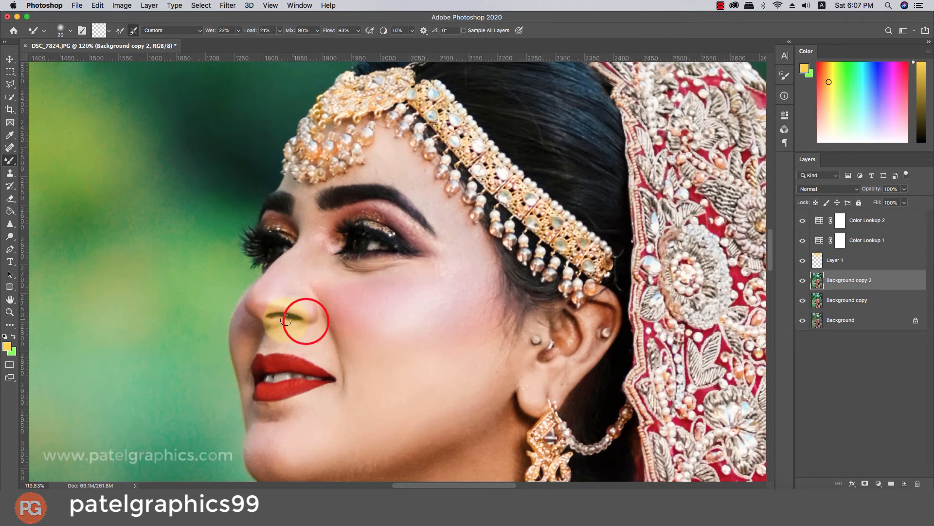
{"action": "left_click", "coordinate": [296, 327]}
Smooth the forehead above the eyebrow and the temple beside the eye, enlarging the Mixer Brush from about 45 to 70 px.
{"action": "key", "text": "bracketright"}
{"action": "mouse_move", "coordinate": [384, 161]}
{"action": "left_mouse_down"}
{"action": "mouse_move", "coordinate": [357, 174]}
{"action": "mouse_move", "coordinate": [377, 166]}
{"action": "mouse_move", "coordinate": [369, 167]}
{"action": "mouse_move", "coordinate": [425, 188]}
{"action": "left_mouse_up"}
{"action": "key", "text": "bracketright"}
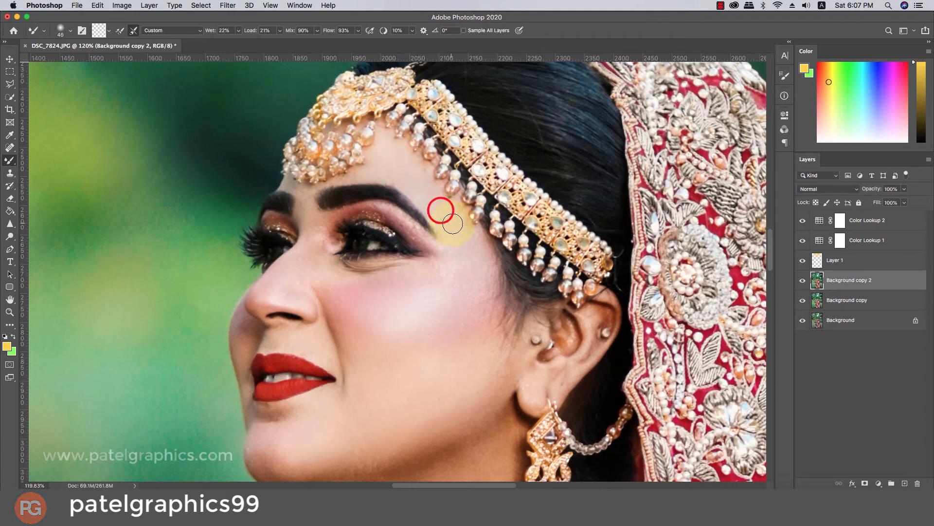
{"action": "key", "text": "bracketright"}
{"action": "key", "text": "bracketright"}
{"action": "key", "text": "bracketright"}
{"action": "mouse_move", "coordinate": [458, 249]}
{"action": "left_mouse_down"}
{"action": "mouse_move", "coordinate": [480, 298]}
{"action": "mouse_move", "coordinate": [469, 323]}
{"action": "mouse_move", "coordinate": [472, 297]}
{"action": "left_mouse_up"}
Blend the jawline and the skin under the chin at 70 px, and review the retouch on the whole portrait.
{"action": "scroll", "coordinate": [440, 263], "scroll_direction": "down", "scroll_amount": 5}
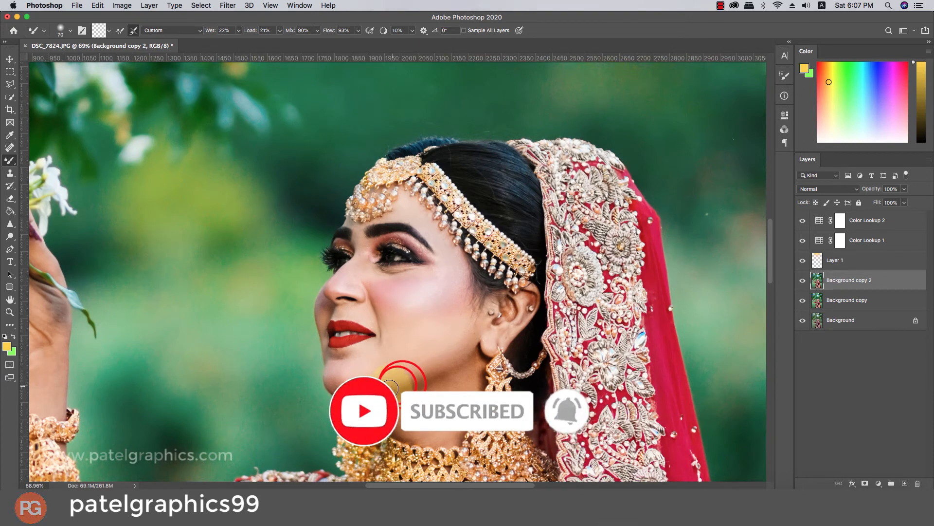
{"action": "mouse_move", "coordinate": [389, 388]}
{"action": "left_mouse_down"}
{"action": "mouse_move", "coordinate": [448, 374]}
{"action": "mouse_move", "coordinate": [389, 391]}
{"action": "left_mouse_up"}
{"action": "left_click_drag", "start_coordinate": [452, 369], "coordinate": [410, 379]}
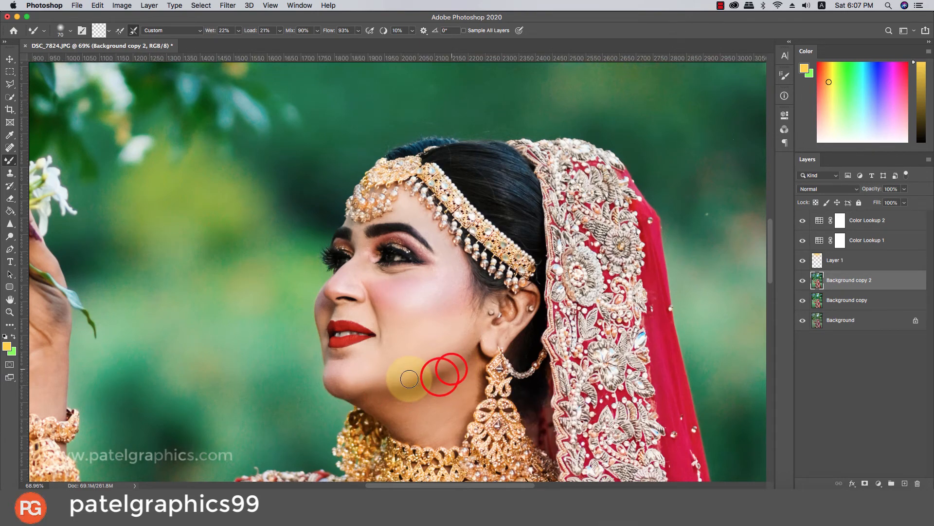
{"action": "scroll", "coordinate": [438, 374], "scroll_direction": "down", "scroll_amount": 6}
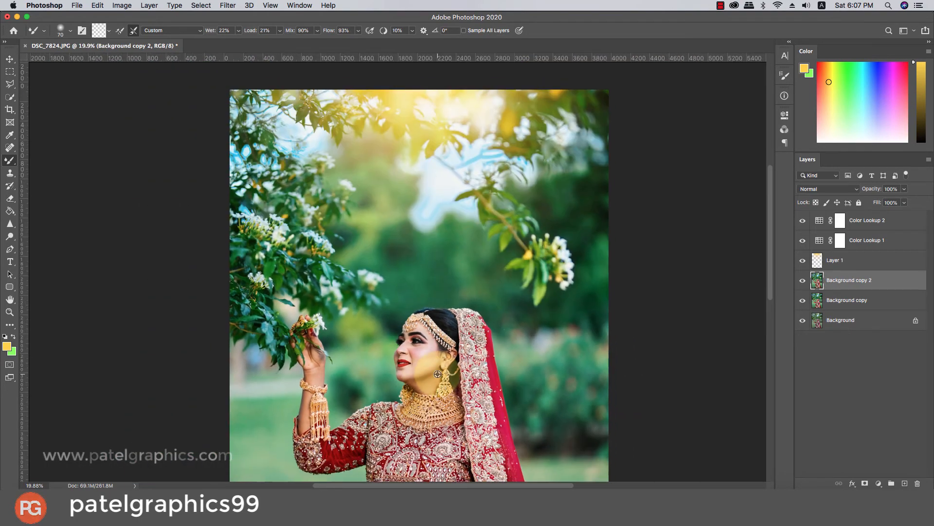
{"action": "scroll", "coordinate": [438, 373], "scroll_direction": "down", "scroll_amount": 3}
{"action": "scroll", "coordinate": [417, 374], "scroll_direction": "up", "scroll_amount": 1}
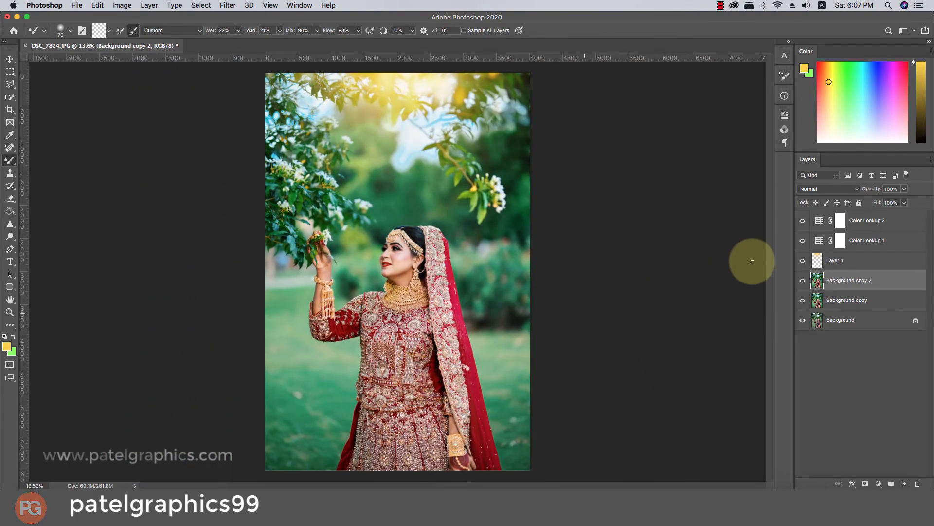
{"action": "scroll", "coordinate": [408, 253], "scroll_direction": "up", "scroll_amount": 6}
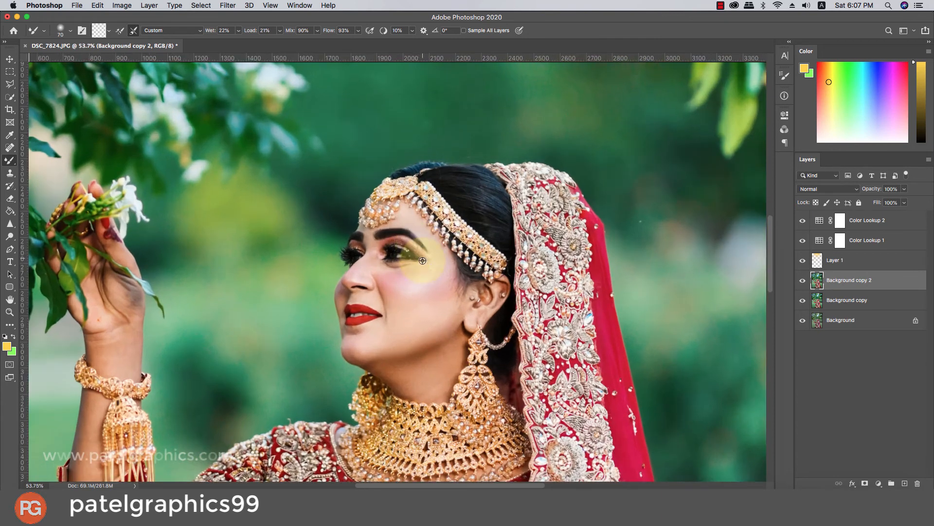
Compare the face with and without the skin retouch by toggling the visibility of Background copy 2.
{"action": "scroll", "coordinate": [418, 318], "scroll_direction": "up", "scroll_amount": 1}
{"action": "left_click", "coordinate": [805, 281]}
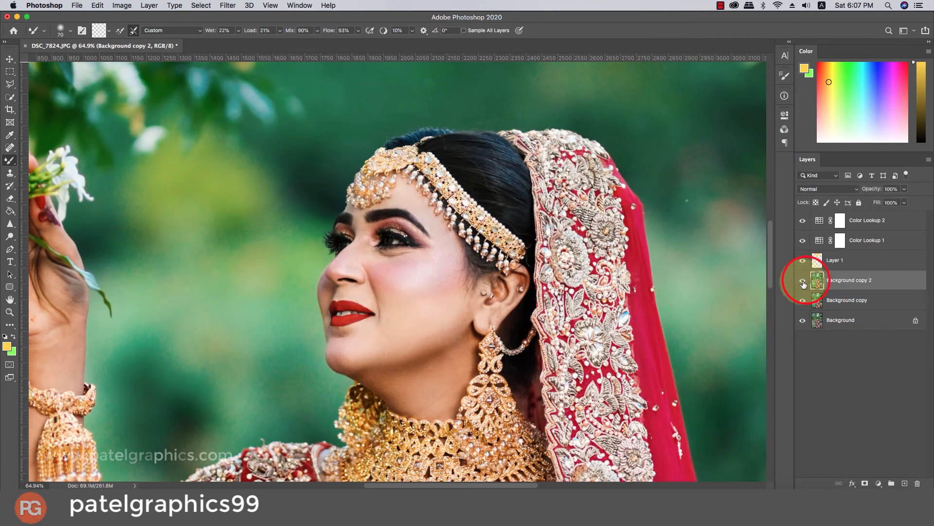
{"action": "scroll", "coordinate": [490, 291], "scroll_direction": "down", "scroll_amount": 2}
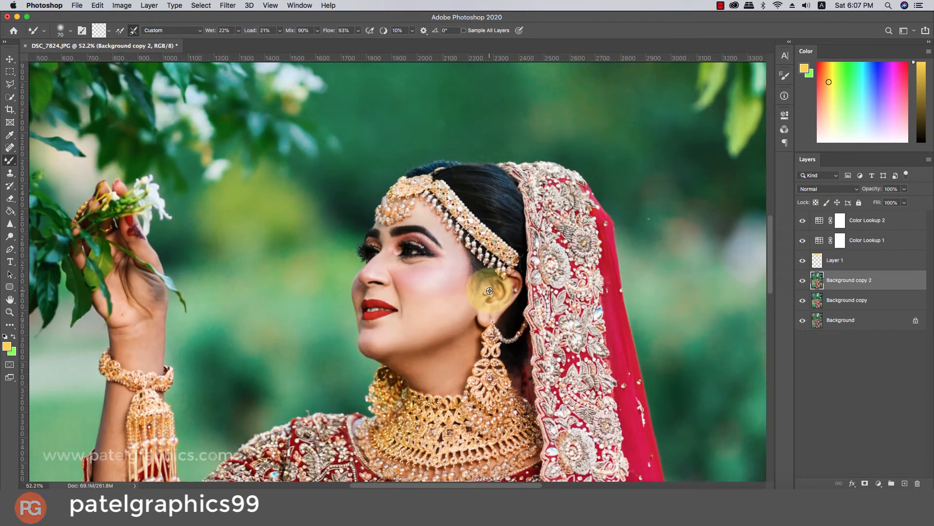
{"action": "scroll", "coordinate": [489, 290], "scroll_direction": "down", "scroll_amount": 5}
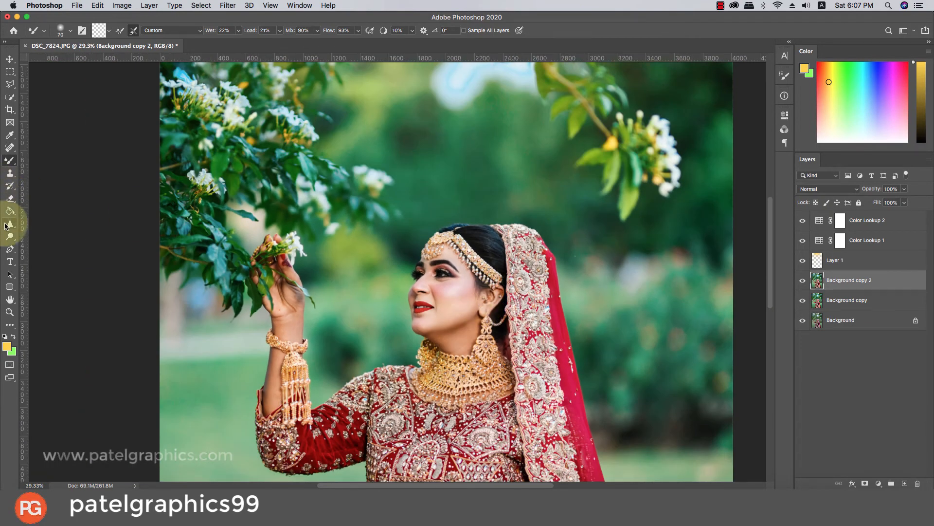
Sharpen the gold jewellery from the necklace up to the headpiece with the Sharpen tool at 175 px and 11% strength.
{"action": "left_click", "coordinate": [6, 225]}
{"action": "scroll", "coordinate": [445, 348], "scroll_direction": "up", "scroll_amount": 3}
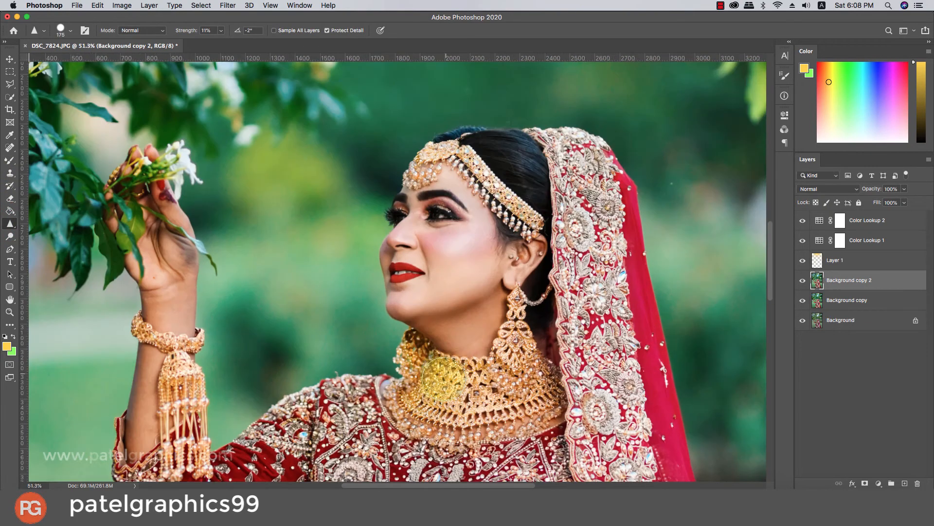
{"action": "mouse_move", "coordinate": [444, 378]}
{"action": "left_mouse_down"}
{"action": "mouse_move", "coordinate": [413, 357]}
{"action": "mouse_move", "coordinate": [488, 377]}
{"action": "mouse_move", "coordinate": [531, 370]}
{"action": "mouse_move", "coordinate": [503, 406]}
{"action": "mouse_move", "coordinate": [392, 391]}
{"action": "mouse_move", "coordinate": [407, 415]}
{"action": "mouse_move", "coordinate": [526, 426]}
{"action": "mouse_move", "coordinate": [558, 413]}
{"action": "mouse_move", "coordinate": [524, 383]}
{"action": "mouse_move", "coordinate": [503, 327]}
{"action": "mouse_move", "coordinate": [511, 288]}
{"action": "mouse_move", "coordinate": [518, 369]}
{"action": "mouse_move", "coordinate": [517, 254]}
{"action": "mouse_move", "coordinate": [455, 153]}
{"action": "left_mouse_up"}
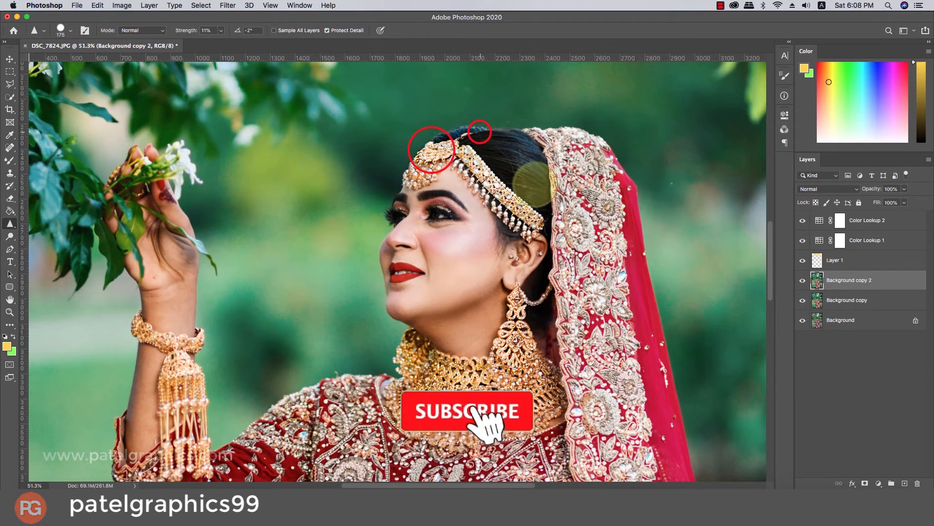
Sharpen the raised wrist's bracelet and its hanging tassels with the Sharpen tool.
{"action": "scroll", "coordinate": [237, 227], "scroll_direction": "down", "scroll_amount": 3}
{"action": "left_click_drag", "start_coordinate": [134, 266], "coordinate": [180, 274]}
{"action": "left_click_drag", "start_coordinate": [134, 266], "coordinate": [170, 276]}
{"action": "mouse_move", "coordinate": [172, 277]}
{"action": "left_mouse_down"}
{"action": "mouse_move", "coordinate": [176, 375]}
{"action": "mouse_move", "coordinate": [182, 309]}
{"action": "mouse_move", "coordinate": [184, 403]}
{"action": "left_mouse_up"}
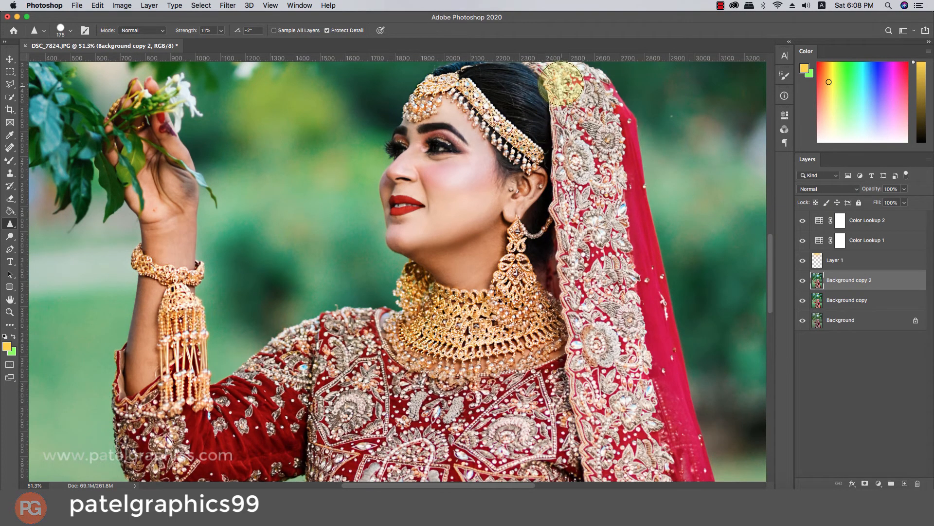
Sharpen the embroidered border of the veil from the head down along the shoulder and bodice.
{"action": "mouse_move", "coordinate": [561, 82]}
{"action": "left_mouse_down"}
{"action": "mouse_move", "coordinate": [575, 339]}
{"action": "mouse_move", "coordinate": [594, 465]}
{"action": "left_mouse_up"}
{"action": "scroll", "coordinate": [530, 337], "scroll_direction": "down", "scroll_amount": 5}
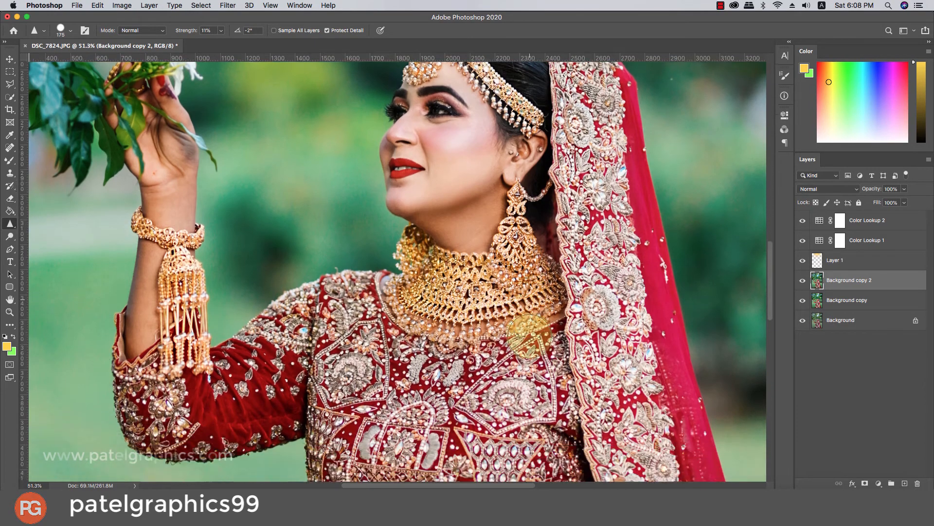
{"action": "scroll", "coordinate": [543, 326], "scroll_direction": "down", "scroll_amount": 5}
{"action": "scroll", "coordinate": [547, 324], "scroll_direction": "down", "scroll_amount": 3}
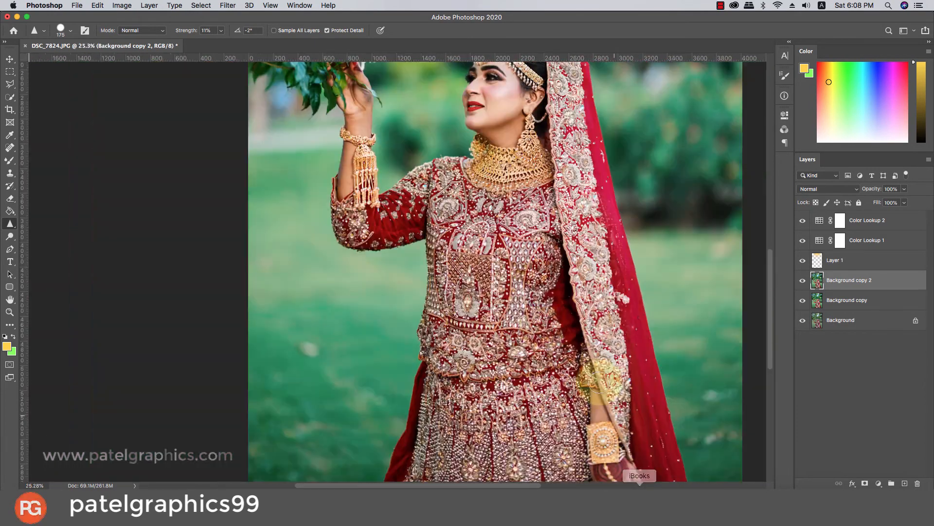
Sharpen the gold cuff on the lowered wrist and the beaded skirt beside it.
{"action": "scroll", "coordinate": [604, 456], "scroll_direction": "up", "scroll_amount": 10}
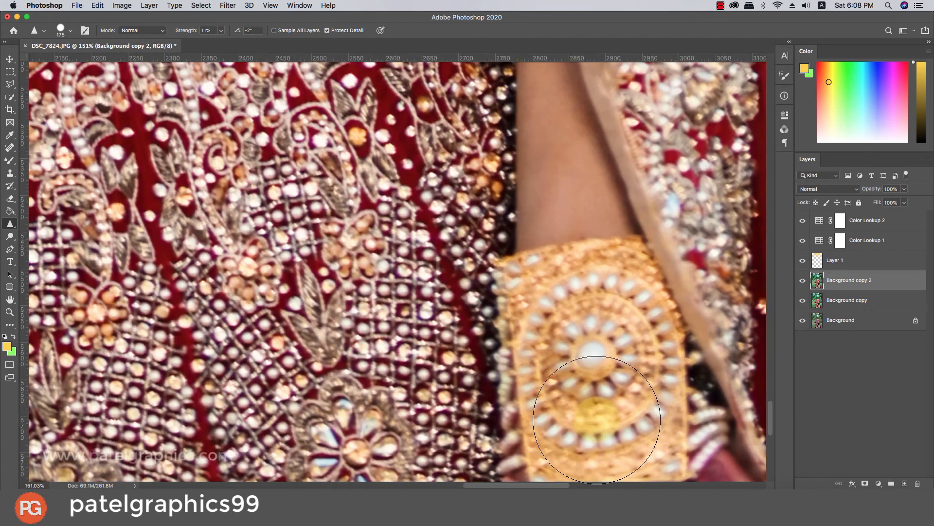
{"action": "scroll", "coordinate": [580, 370], "scroll_direction": "down", "scroll_amount": 3}
{"action": "mouse_move", "coordinate": [568, 355]}
{"action": "left_mouse_down"}
{"action": "mouse_move", "coordinate": [567, 411]}
{"action": "mouse_move", "coordinate": [547, 427]}
{"action": "left_mouse_up"}
{"action": "scroll", "coordinate": [531, 385], "scroll_direction": "down", "scroll_amount": 3}
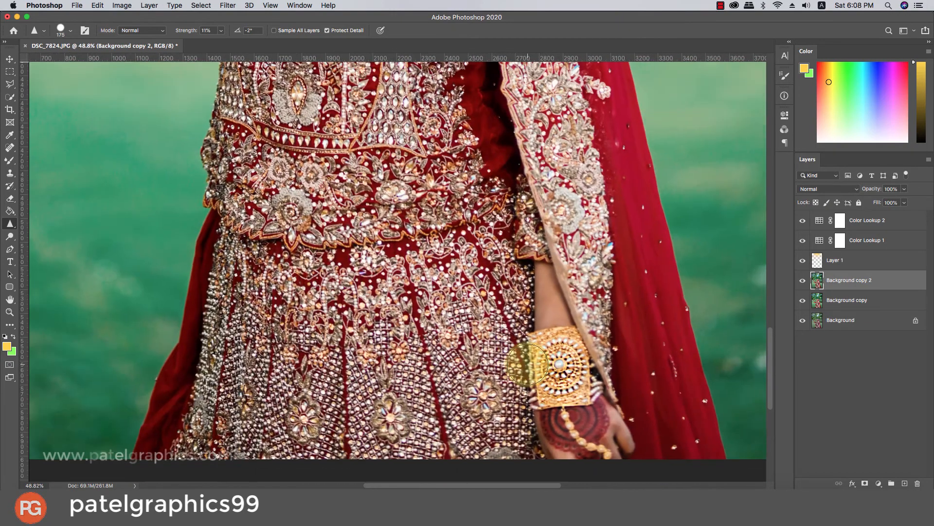
{"action": "scroll", "coordinate": [506, 336], "scroll_direction": "down", "scroll_amount": 4}
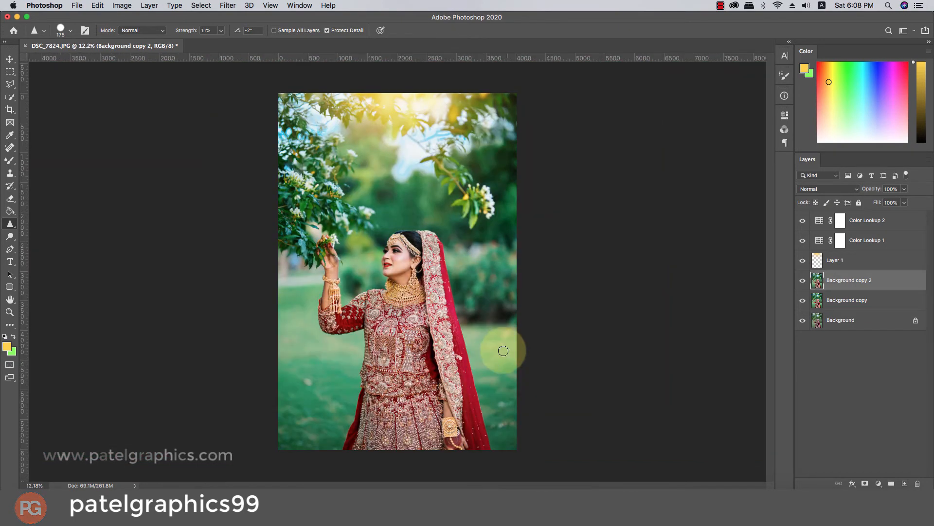
Enlarge the Sharpen brush to 500 px and go over the embroidered dress and veil.
{"action": "scroll", "coordinate": [350, 394], "scroll_direction": "up", "scroll_amount": 2}
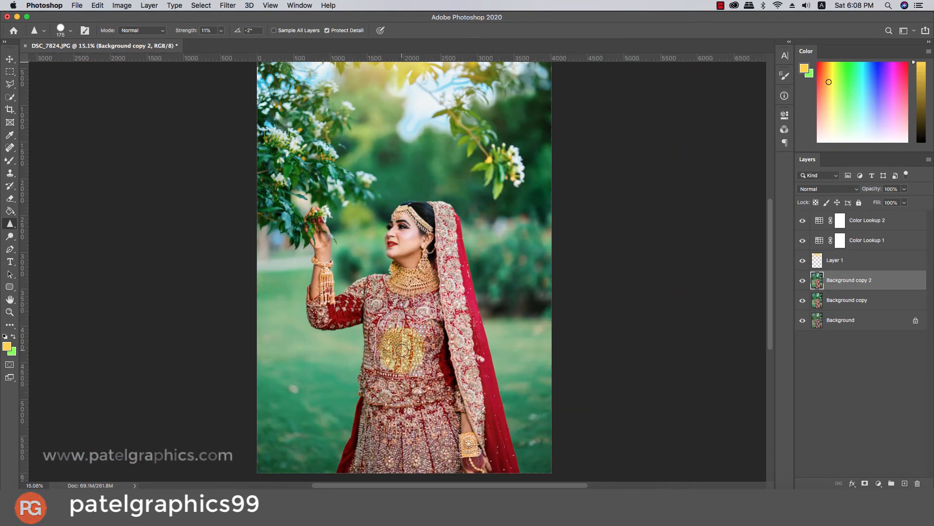
{"action": "key", "text": "]"}
{"action": "key", "text": "]"}
{"action": "key", "text": "]"}
{"action": "key", "text": "]"}
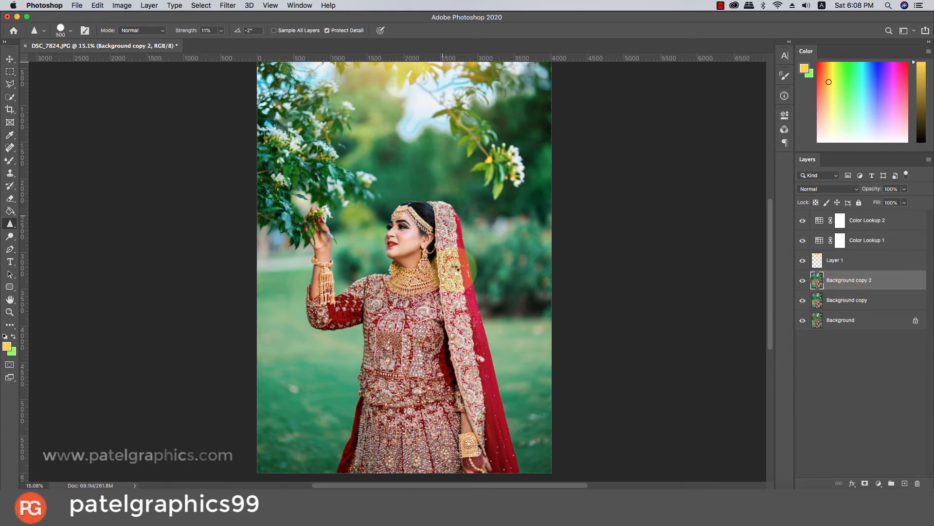
Compare the jewellery and dress before and after sharpening by toggling Background copy 2, ending with it visible.
{"action": "scroll", "coordinate": [418, 268], "scroll_direction": "up", "scroll_amount": 5}
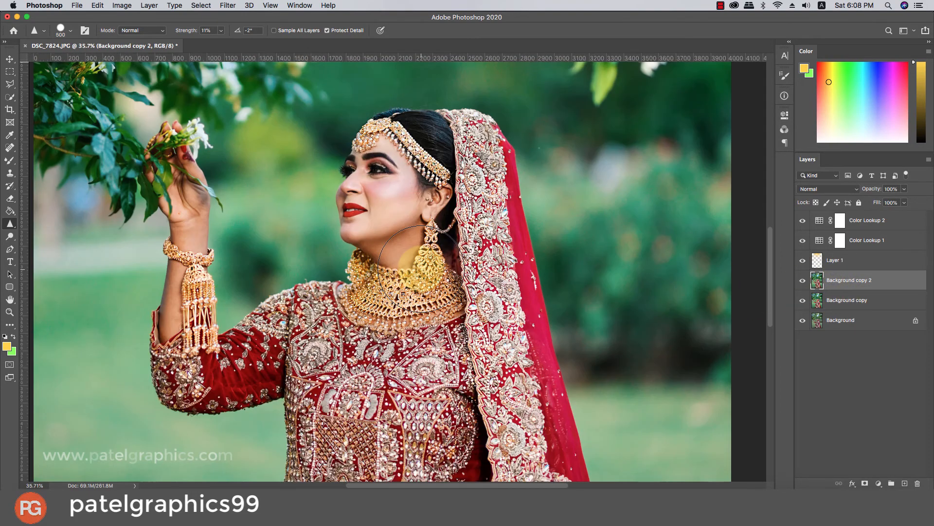
{"action": "left_click", "coordinate": [799, 284]}
{"action": "left_click", "coordinate": [800, 283]}
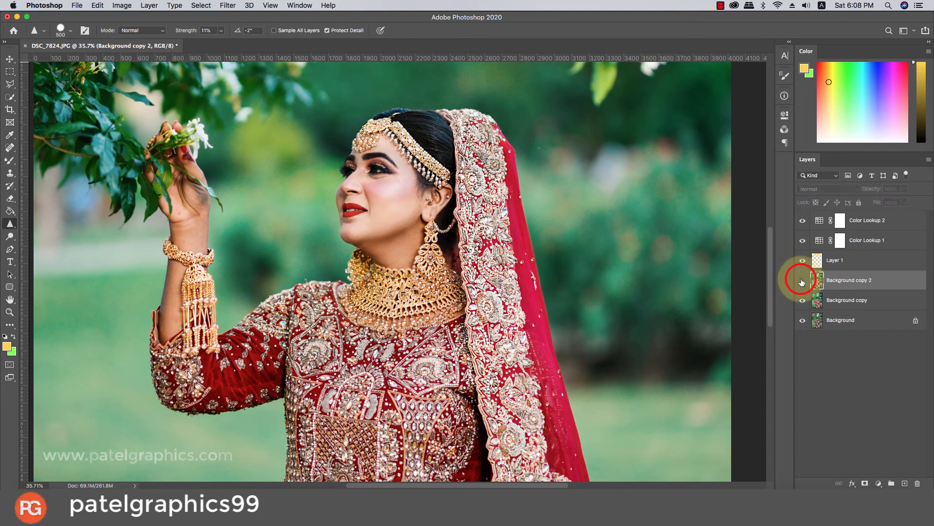
{"action": "left_click", "coordinate": [802, 282]}
{"action": "scroll", "coordinate": [669, 300], "scroll_direction": "down", "scroll_amount": 1}
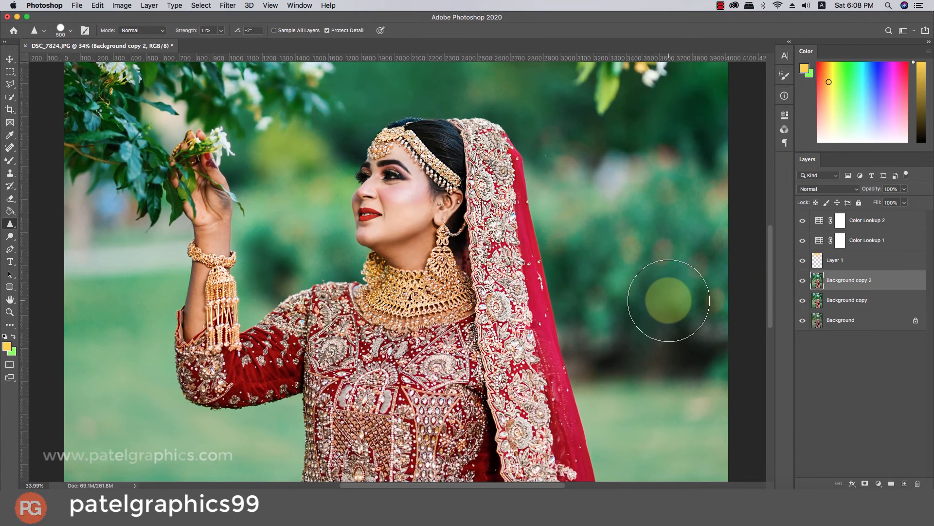
{"action": "scroll", "coordinate": [669, 300], "scroll_direction": "down", "scroll_amount": 5}
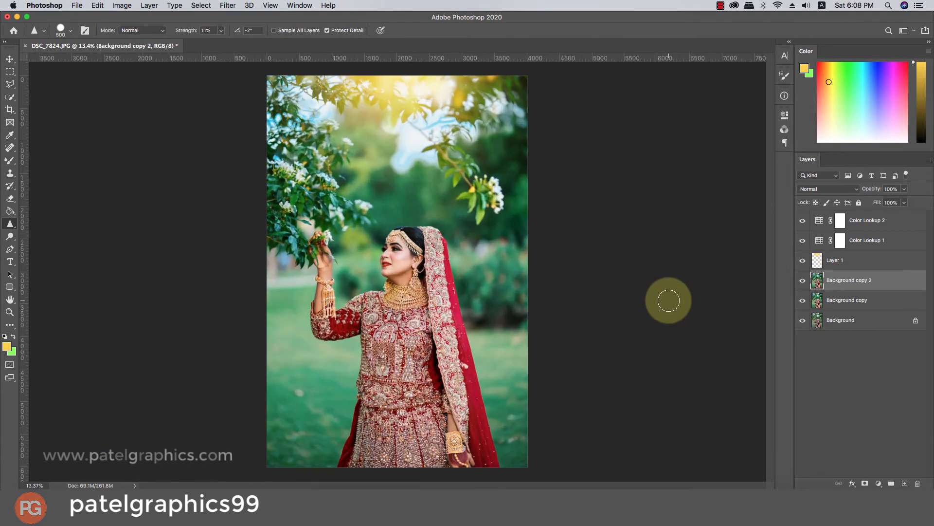
Group all layers from Color Lookup 2 down to Background copy, leaving only Background outside the group.
{"action": "left_click", "coordinate": [870, 221]}
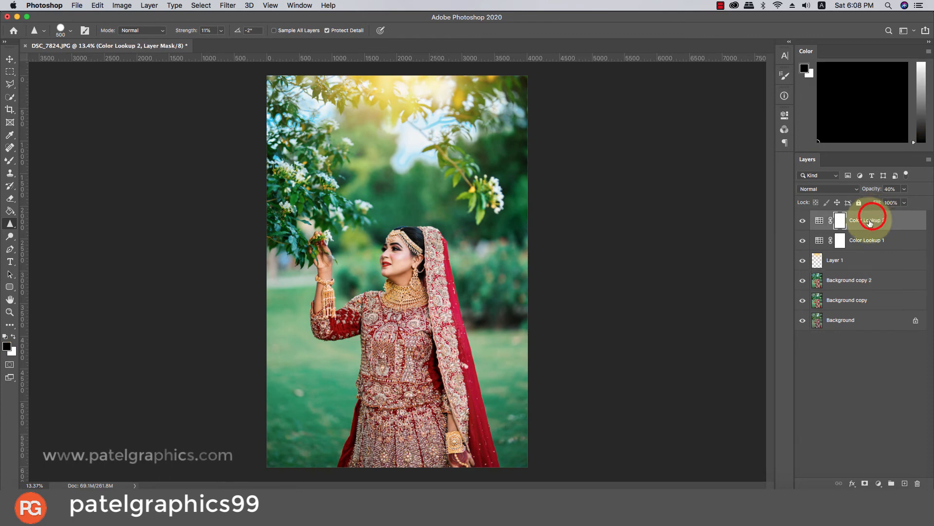
{"action": "left_click", "coordinate": [855, 300], "text": "shift"}
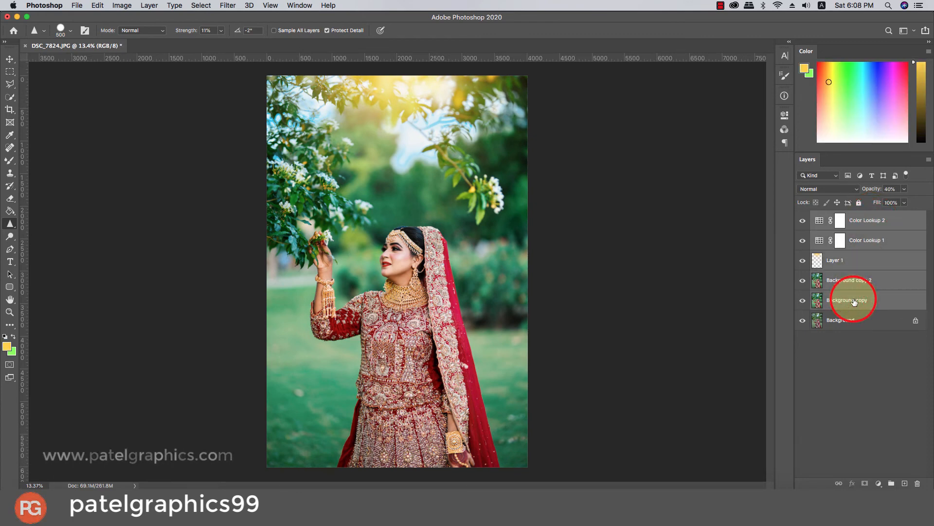
{"action": "key", "text": "super+g"}
Compare the whole portrait before and after the edit by toggling the layer group's visibility.
{"action": "scroll", "coordinate": [507, 277], "scroll_direction": "up", "scroll_amount": 1}
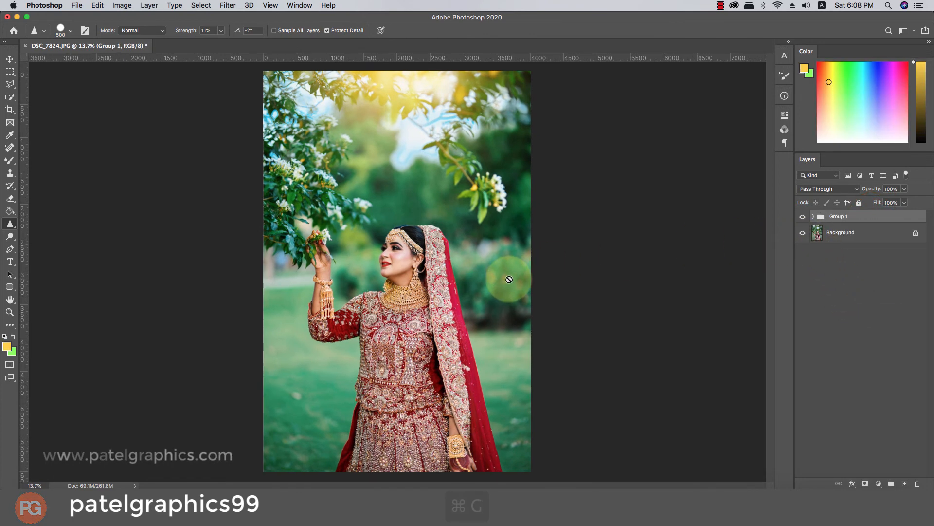
{"action": "left_click", "coordinate": [803, 217]}
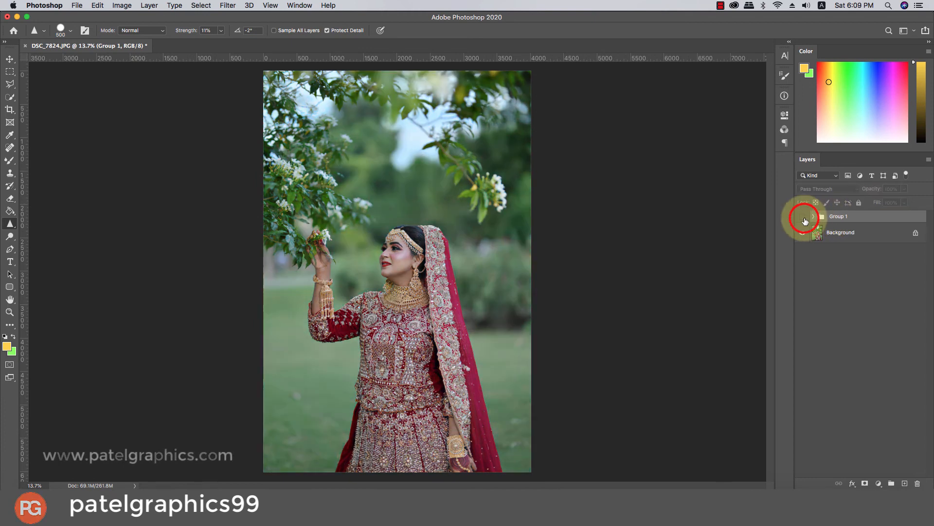
{"action": "left_click", "coordinate": [803, 217]}
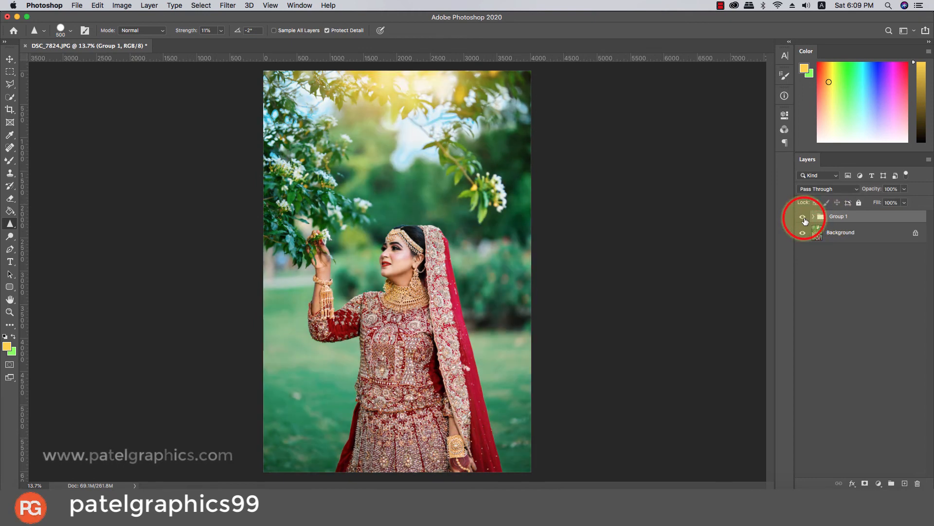
{"action": "left_click", "coordinate": [803, 218]}
{"action": "left_click", "coordinate": [803, 217]}
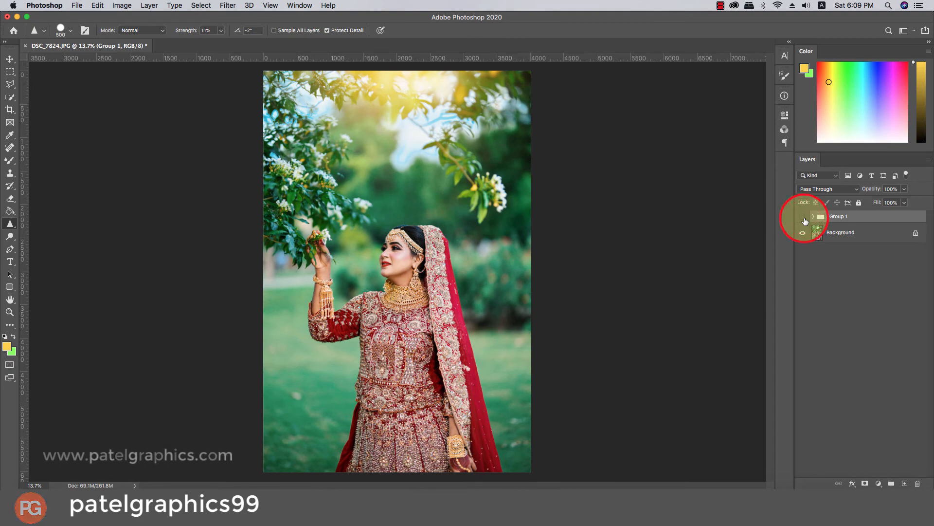
{"action": "left_click", "coordinate": [804, 220]}
{"action": "left_click", "coordinate": [804, 219]}
Examine the face at 100% zoom with the layer group hidden and shown.
{"action": "scroll", "coordinate": [321, 282], "scroll_direction": "up", "scroll_amount": 2}
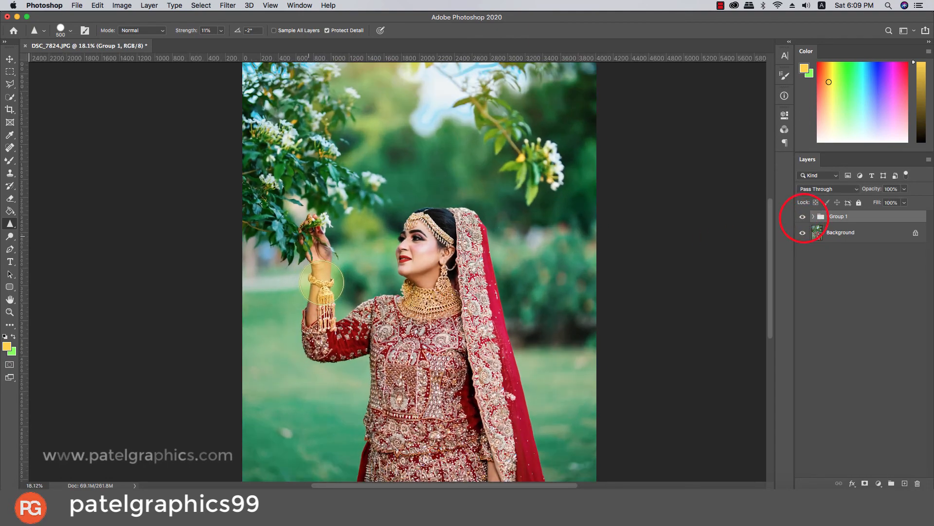
{"action": "scroll", "coordinate": [321, 282], "scroll_direction": "up", "scroll_amount": 4}
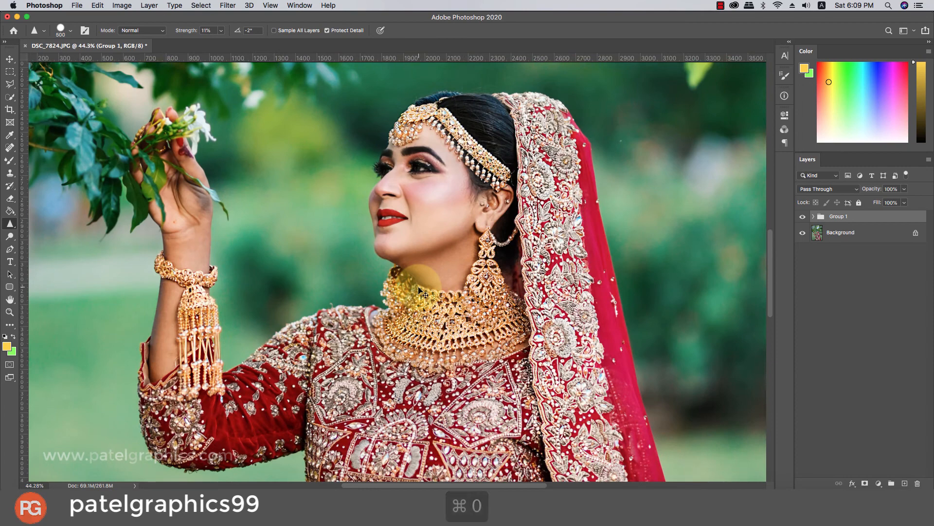
{"action": "key", "text": "super+0"}
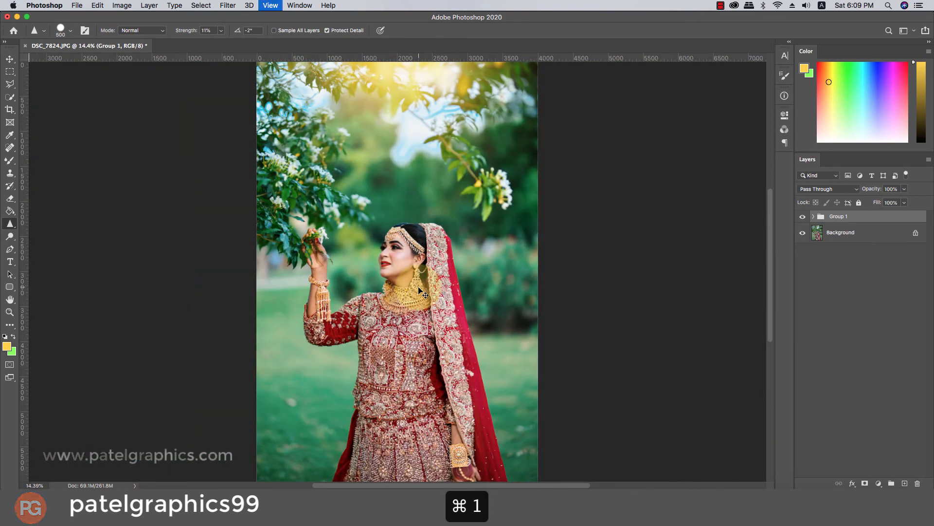
{"action": "key", "text": "super+1"}
{"action": "scroll", "coordinate": [419, 288], "scroll_direction": "up", "scroll_amount": 5}
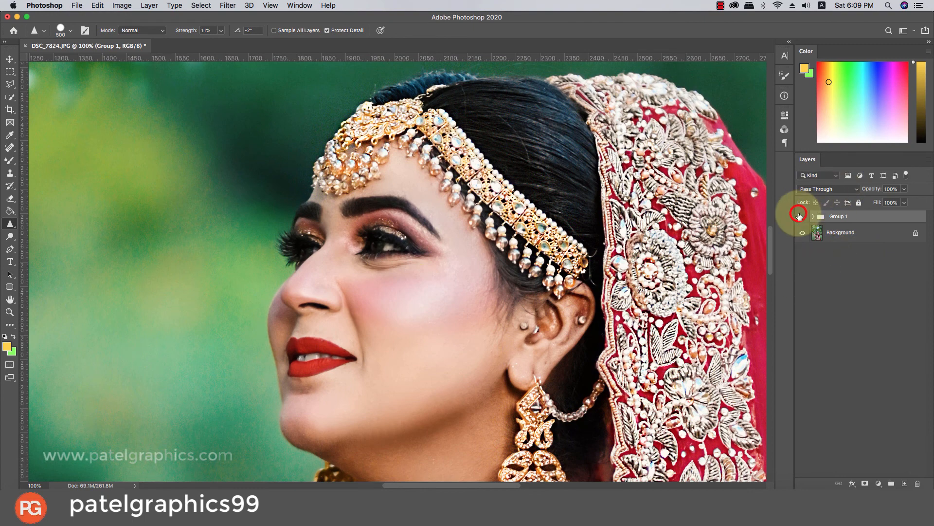
{"action": "left_click", "coordinate": [799, 215]}
{"action": "left_click", "coordinate": [799, 216]}
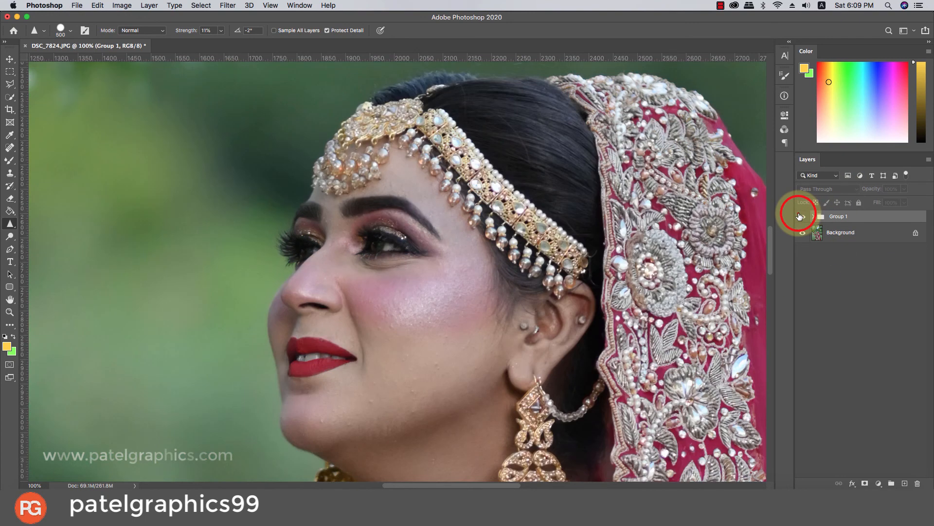
{"action": "left_click", "coordinate": [801, 216]}
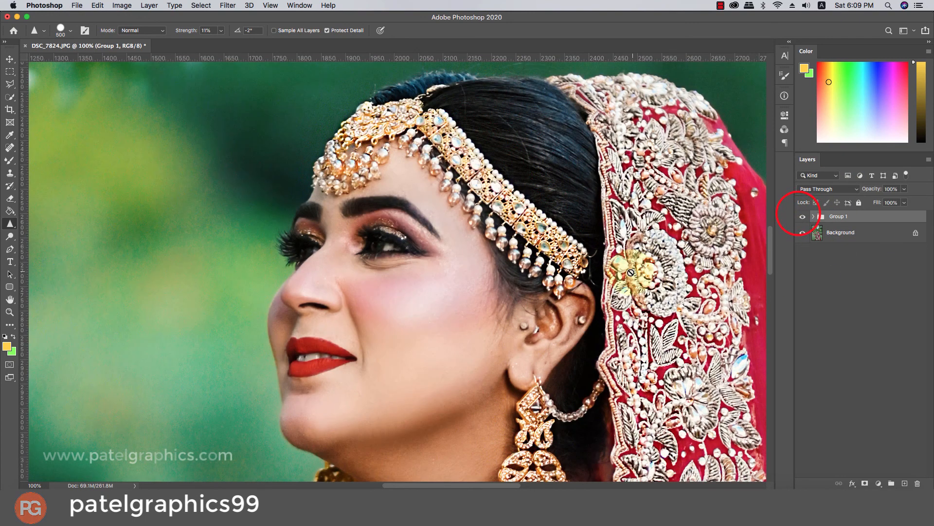
Compare the original and edited upper body and background by hiding and showing the layer group.
{"action": "scroll", "coordinate": [631, 273], "scroll_direction": "down", "scroll_amount": 6}
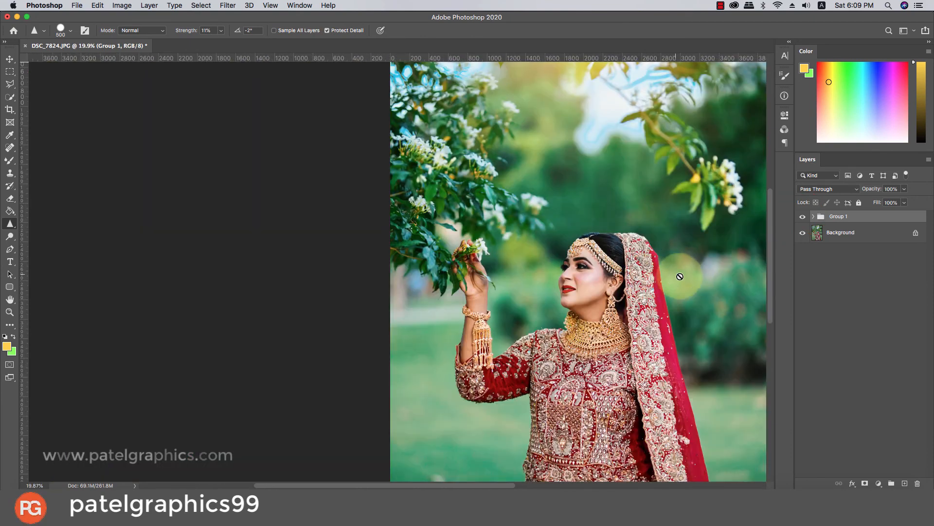
{"action": "left_click_drag", "start_coordinate": [690, 280], "coordinate": [517, 244]}
{"action": "scroll", "coordinate": [515, 246], "scroll_direction": "up", "scroll_amount": 2}
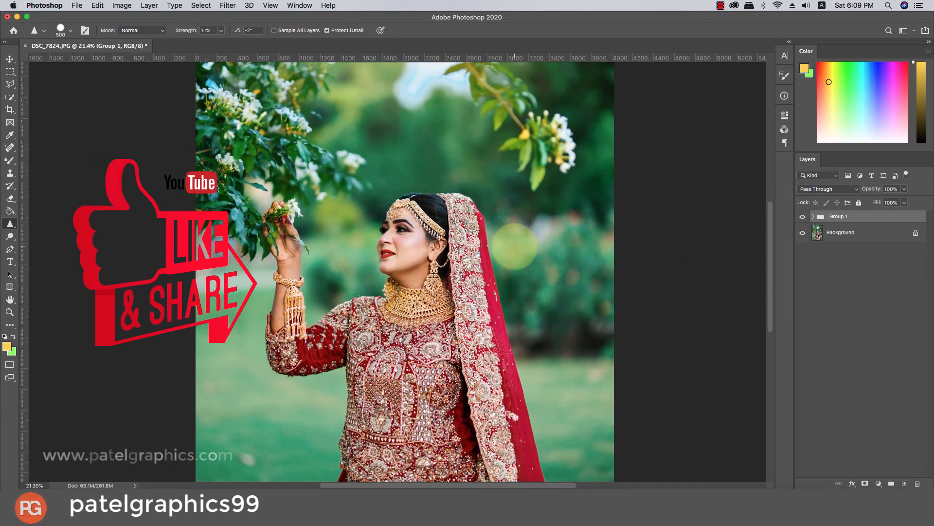
{"action": "scroll", "coordinate": [515, 246], "scroll_direction": "up", "scroll_amount": 1}
{"action": "left_click", "coordinate": [802, 216]}
{"action": "left_click", "coordinate": [802, 217]}
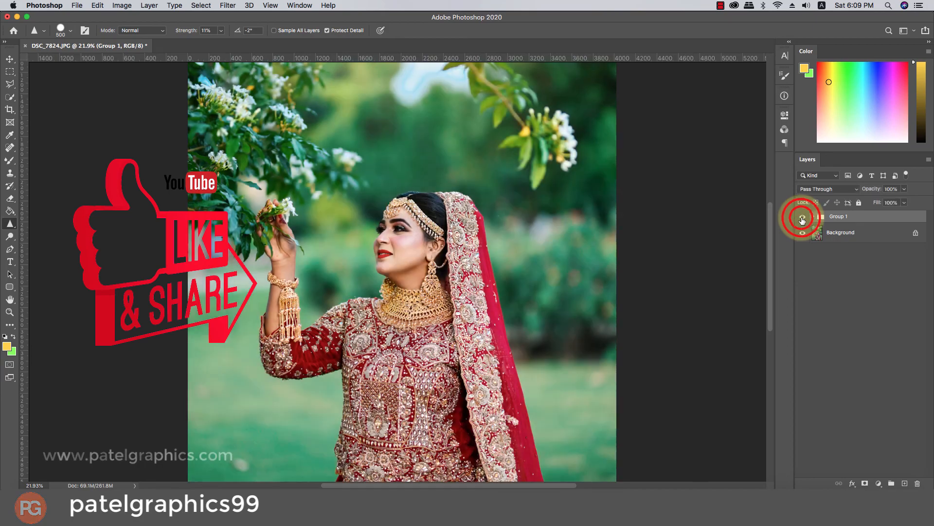